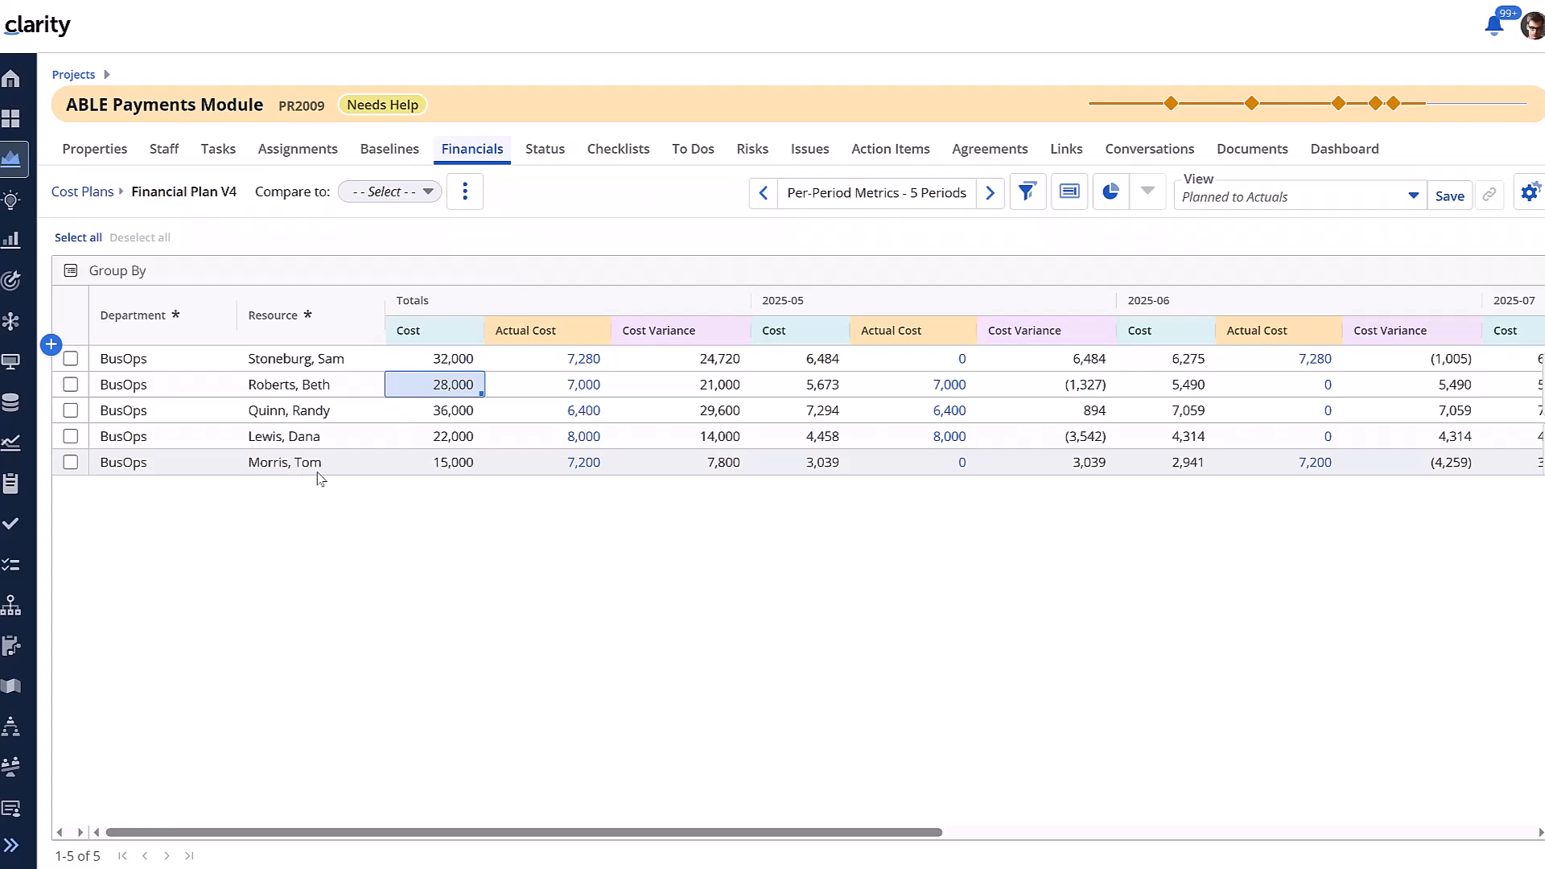
Replace the resource on the last cost plan row with a different staff member found by search
{"action": "double_click", "coordinate": [299, 463]}
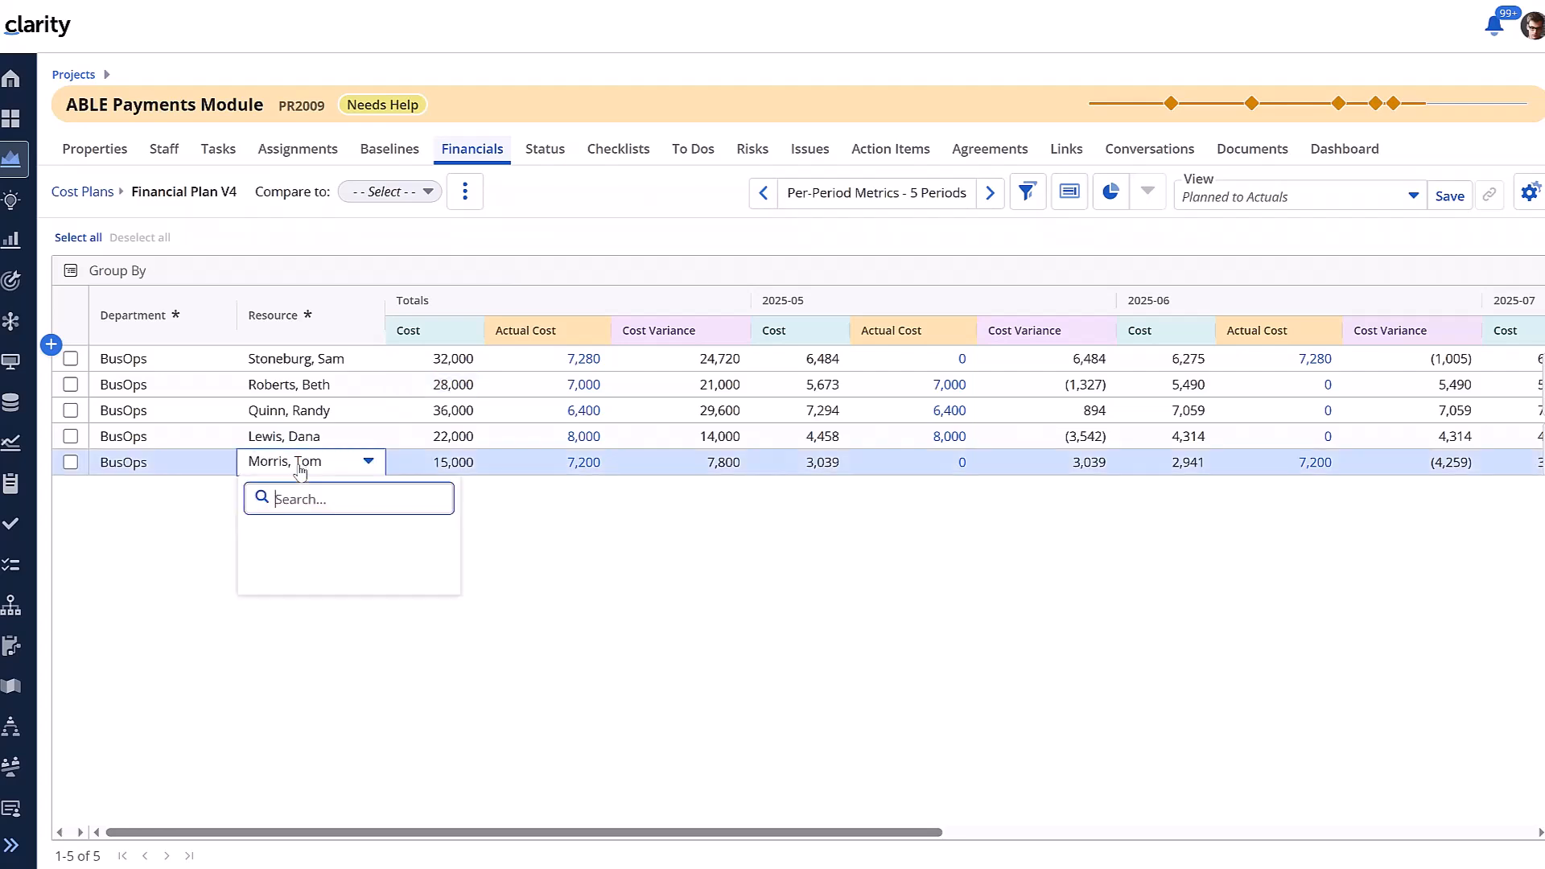
{"action": "type", "text": "jaso"}
{"action": "left_click", "coordinate": [320, 576]}
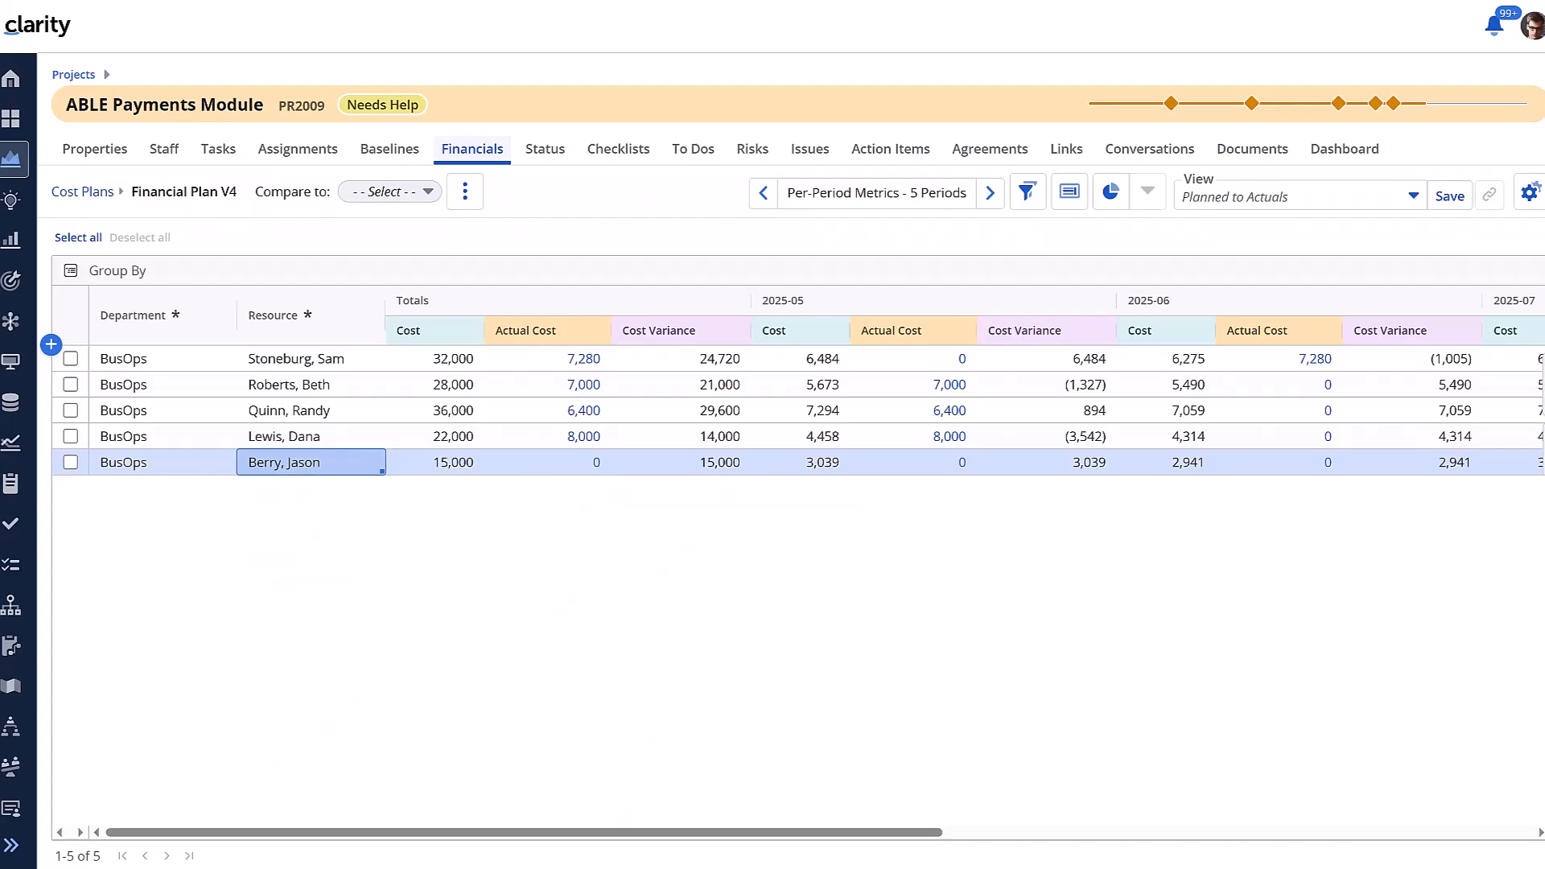
{"action": "left_click", "coordinate": [79, 0]}
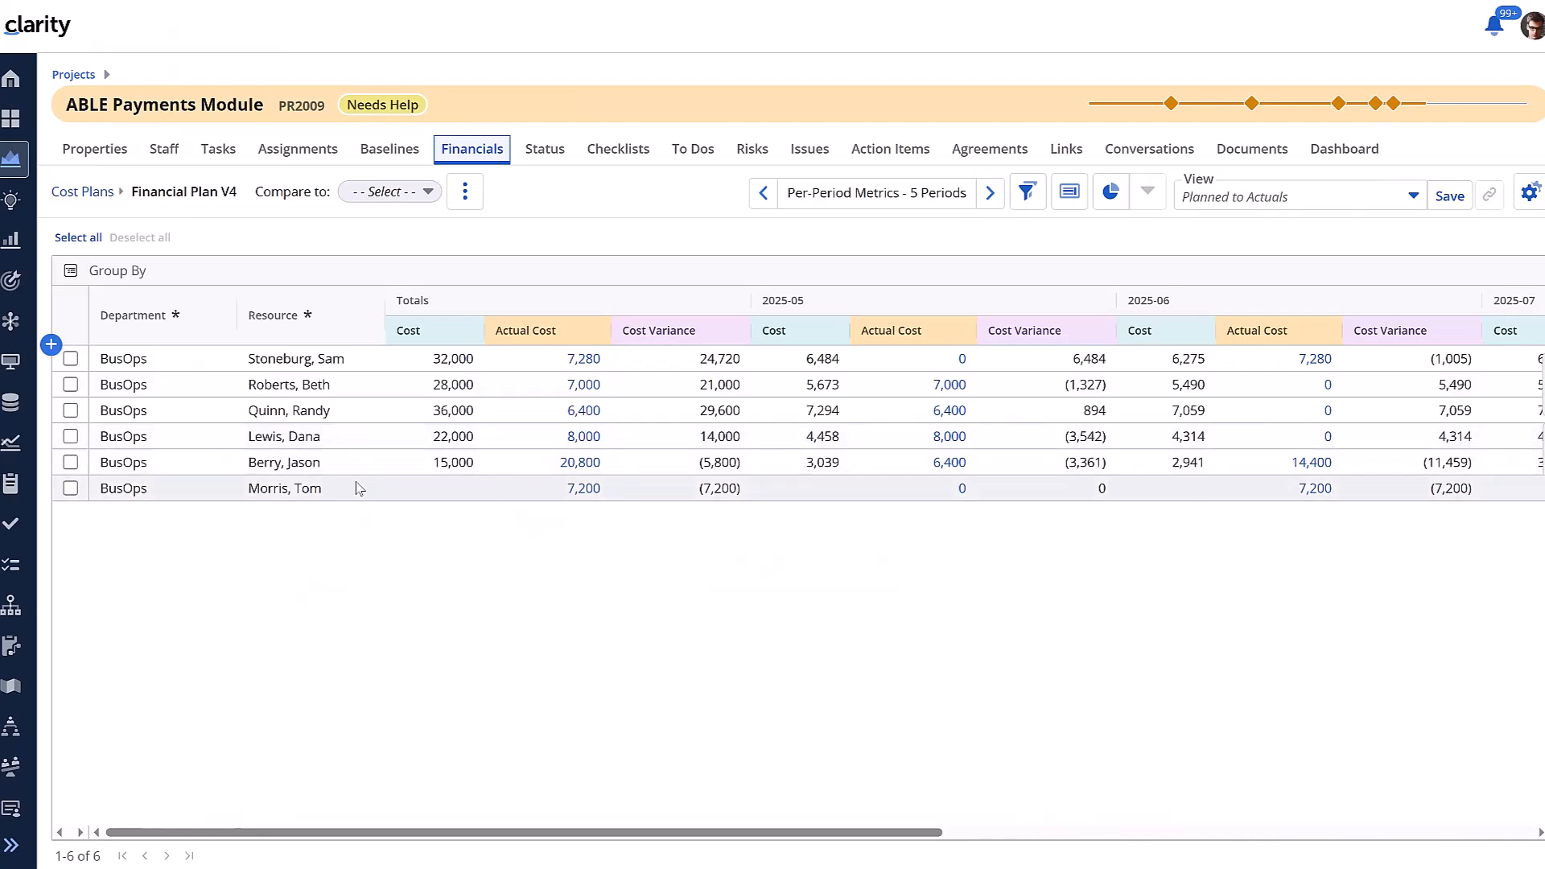
Change the second row's resource to the same person assigned in the first row
{"action": "left_click", "coordinate": [304, 384]}
{"action": "type", "text": "sam"}
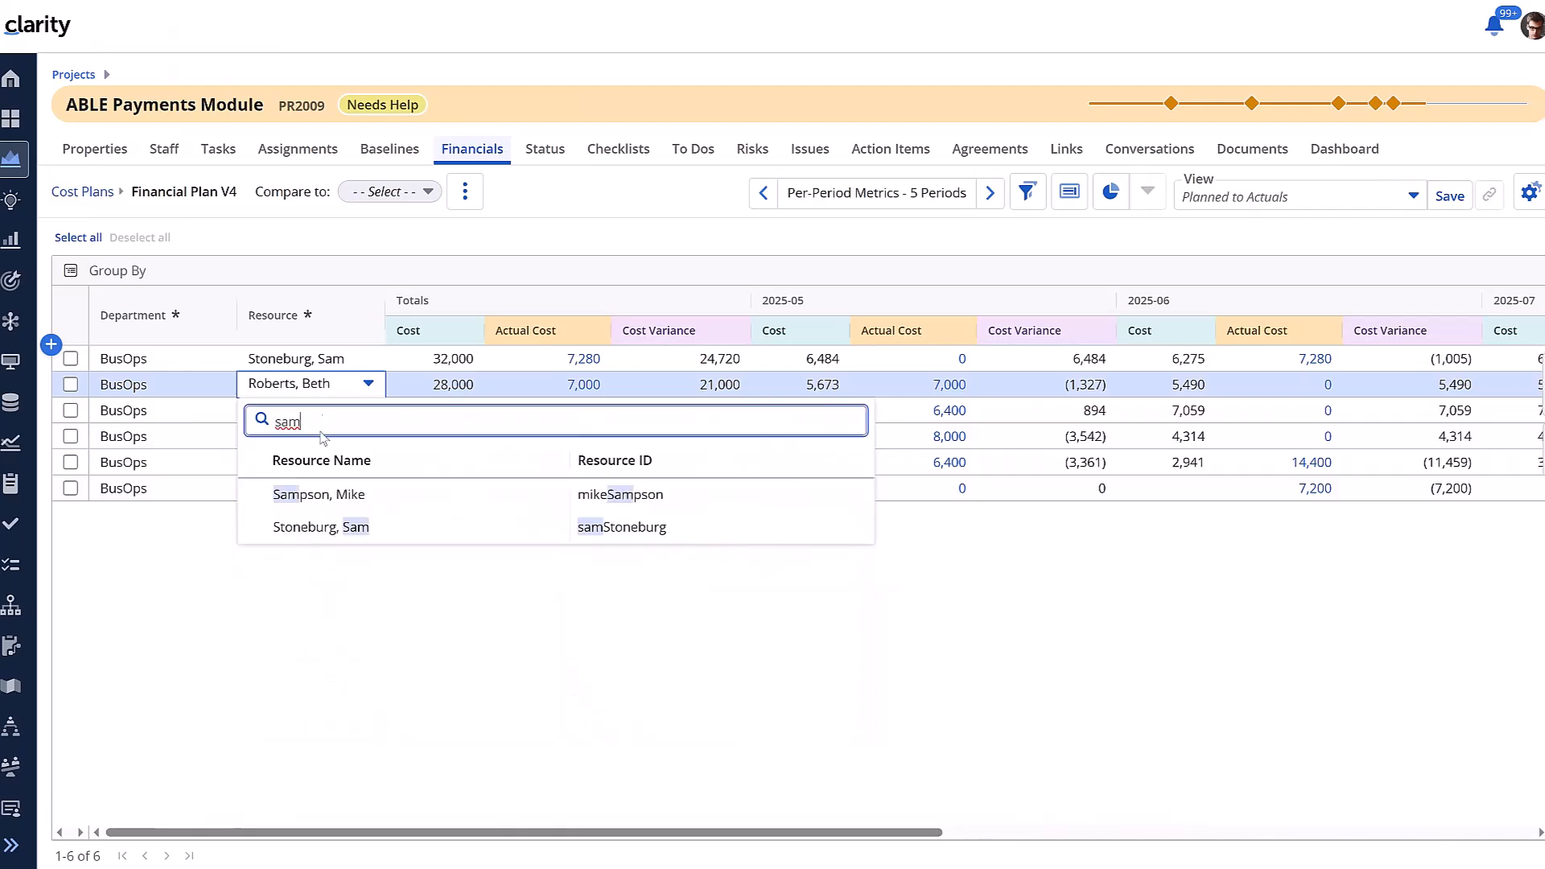
{"action": "left_click", "coordinate": [325, 528]}
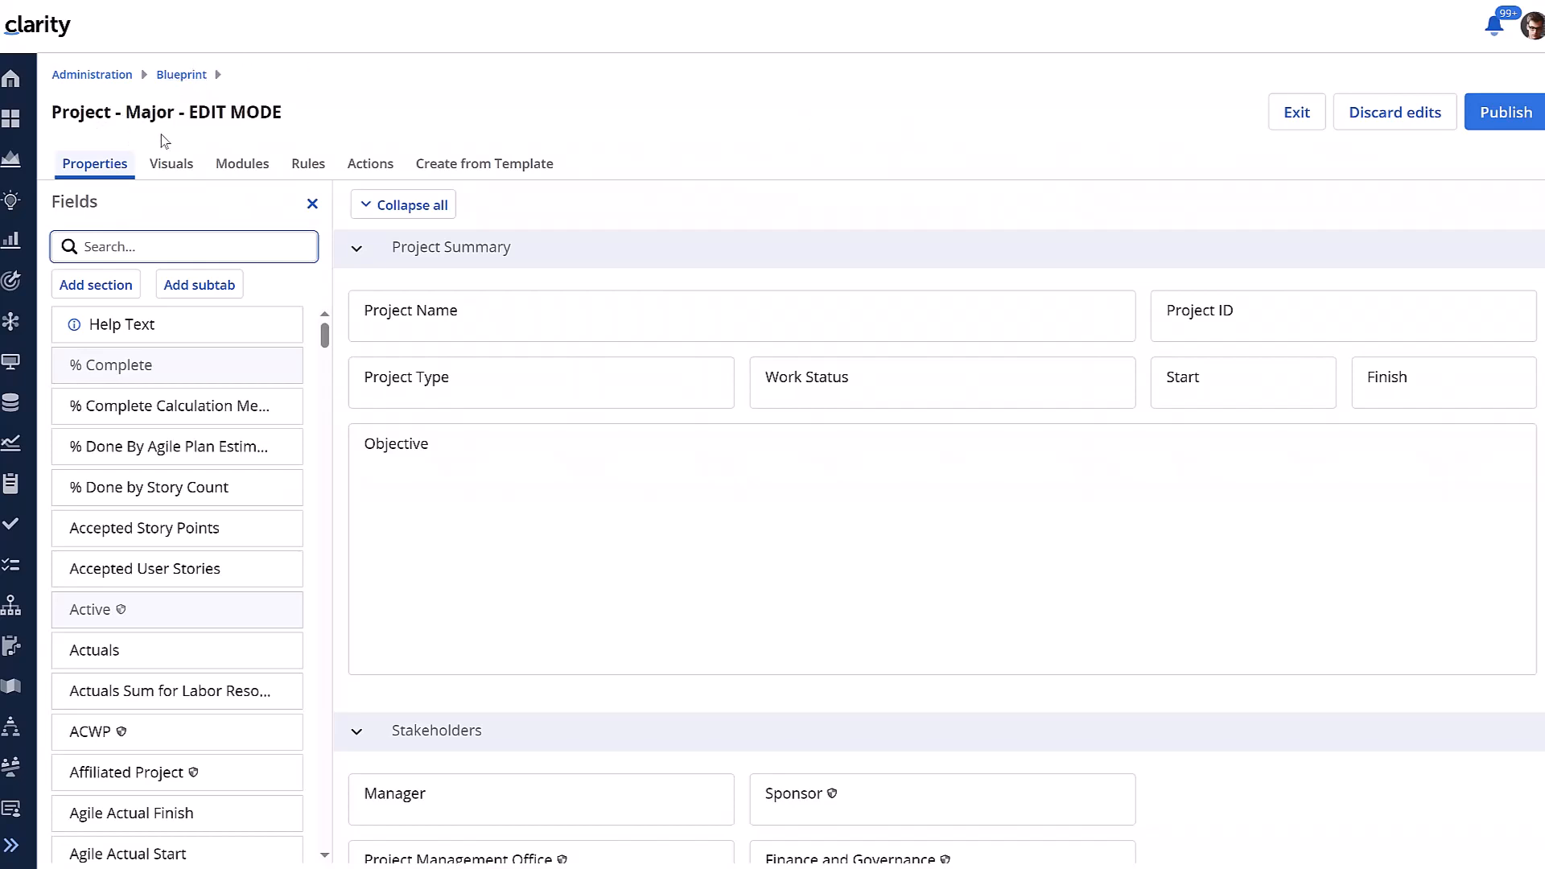
Open the blueprint's rules and start a new rule with Cost Plan as its target object
{"action": "left_click", "coordinate": [319, 167]}
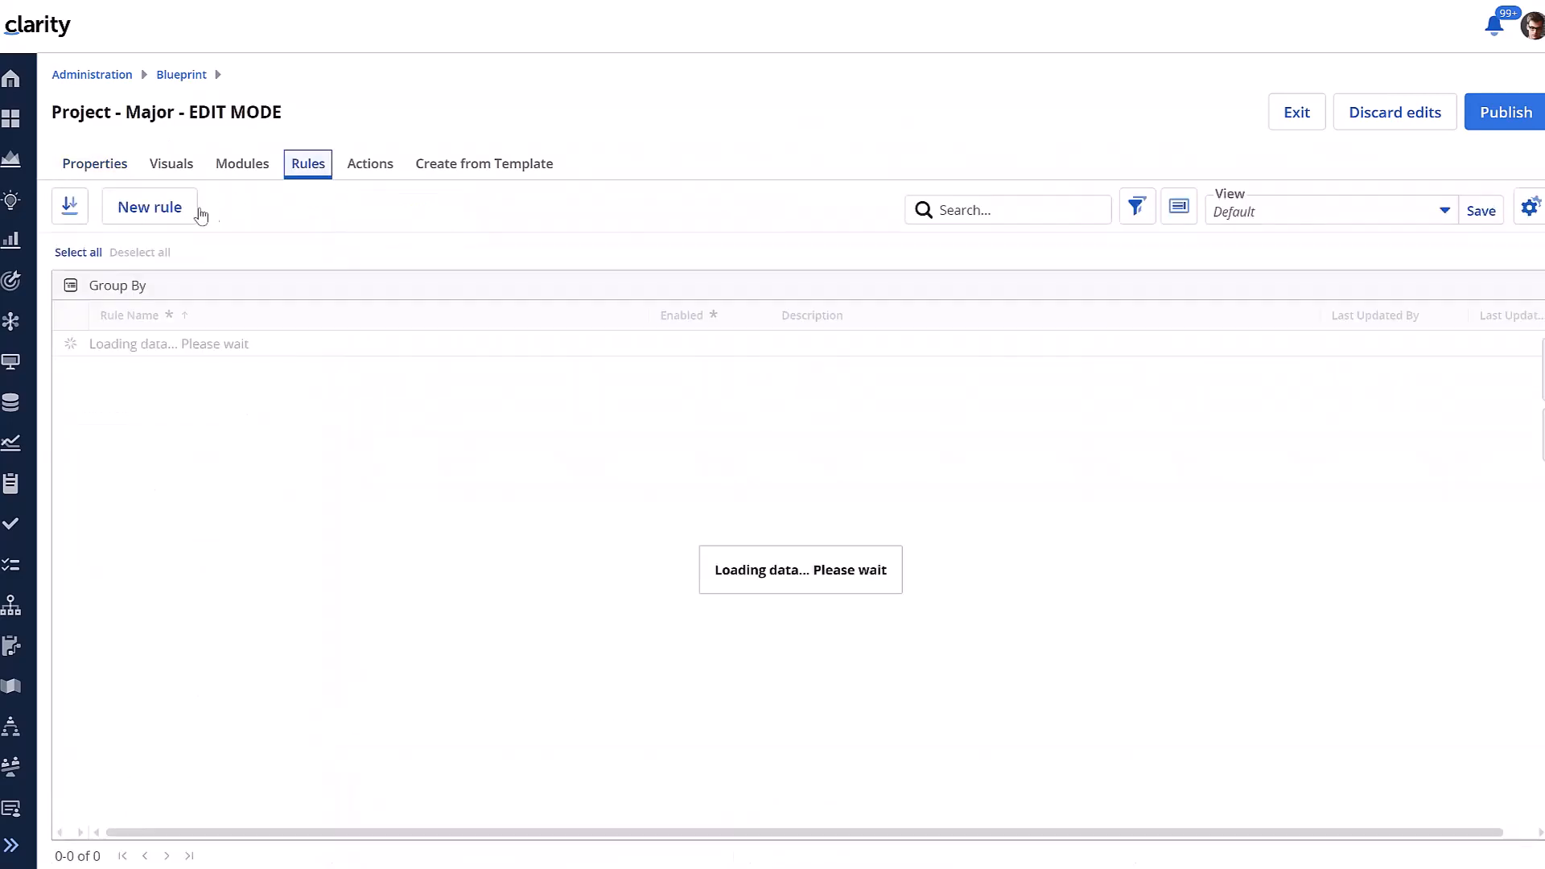
{"action": "left_click", "coordinate": [175, 216]}
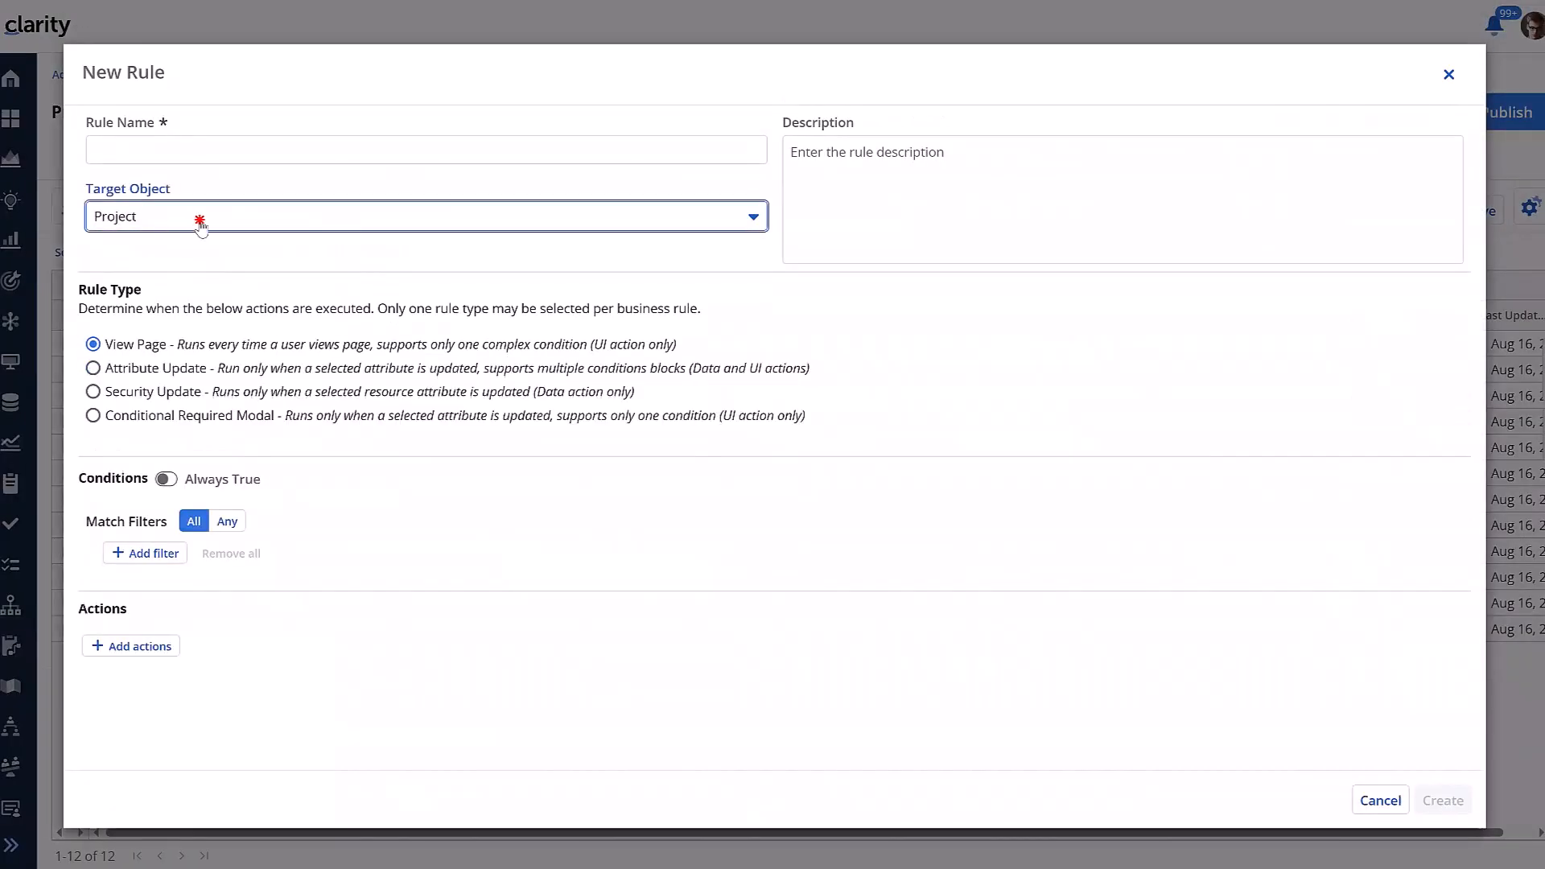
{"action": "left_click", "coordinate": [198, 219]}
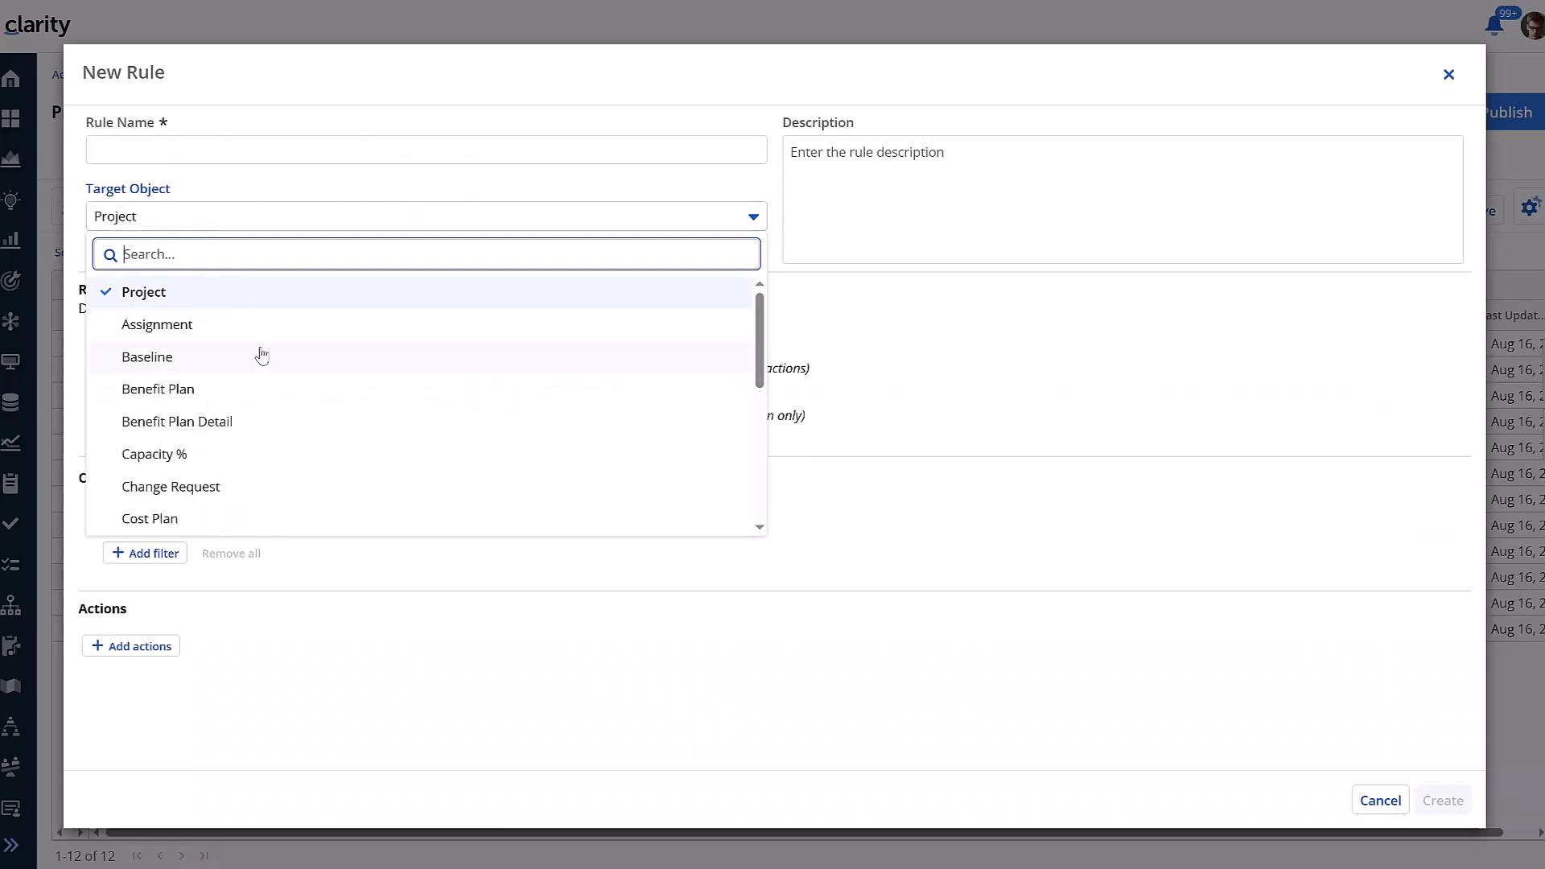
{"action": "type", "text": "plan"}
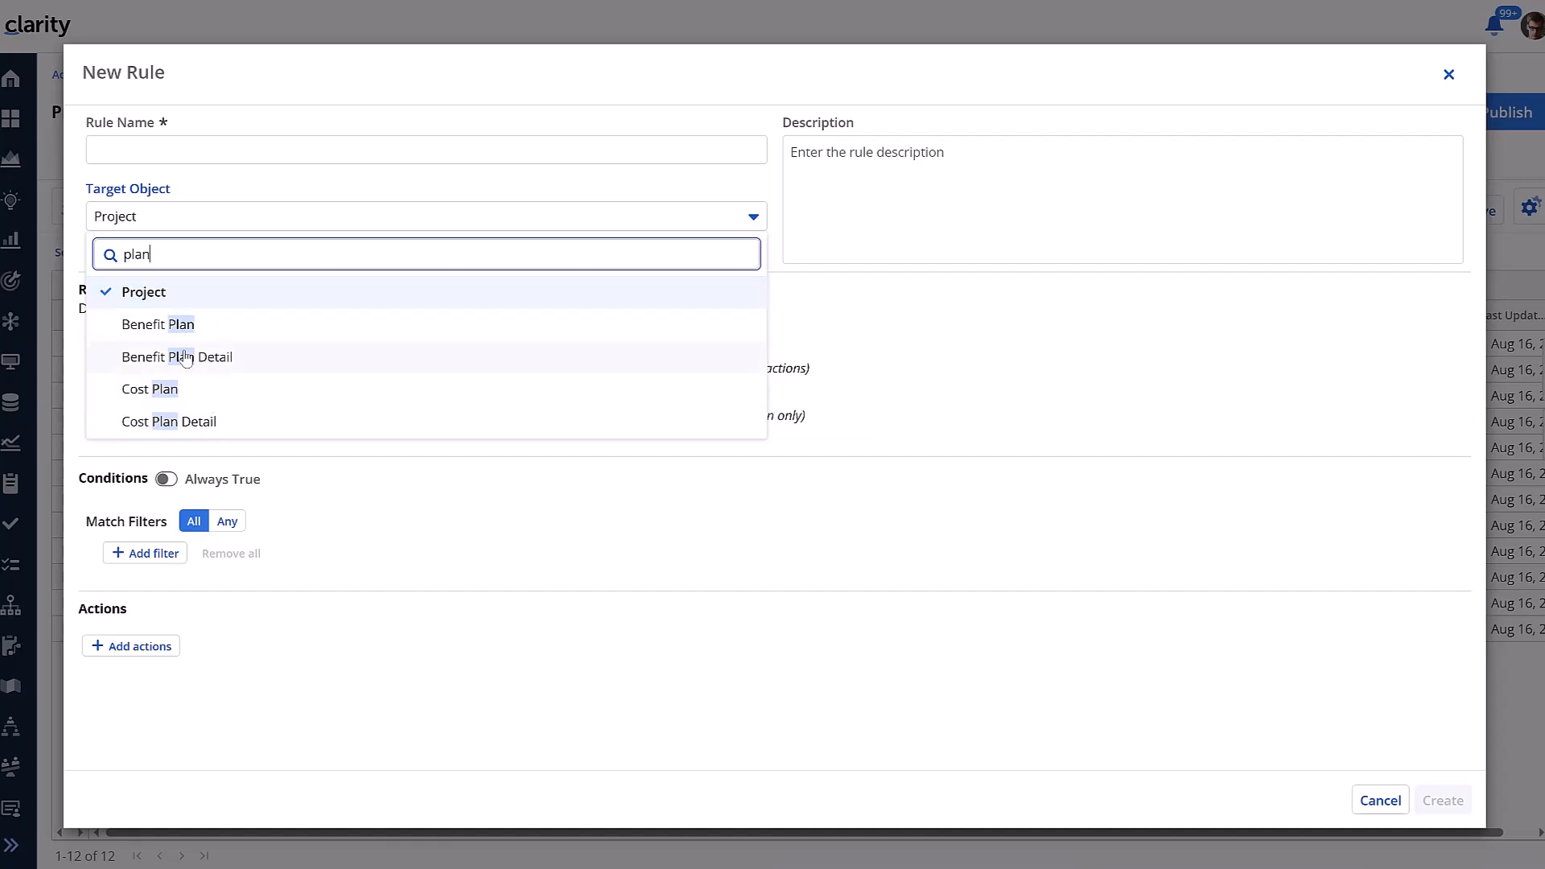
{"action": "left_click", "coordinate": [162, 392]}
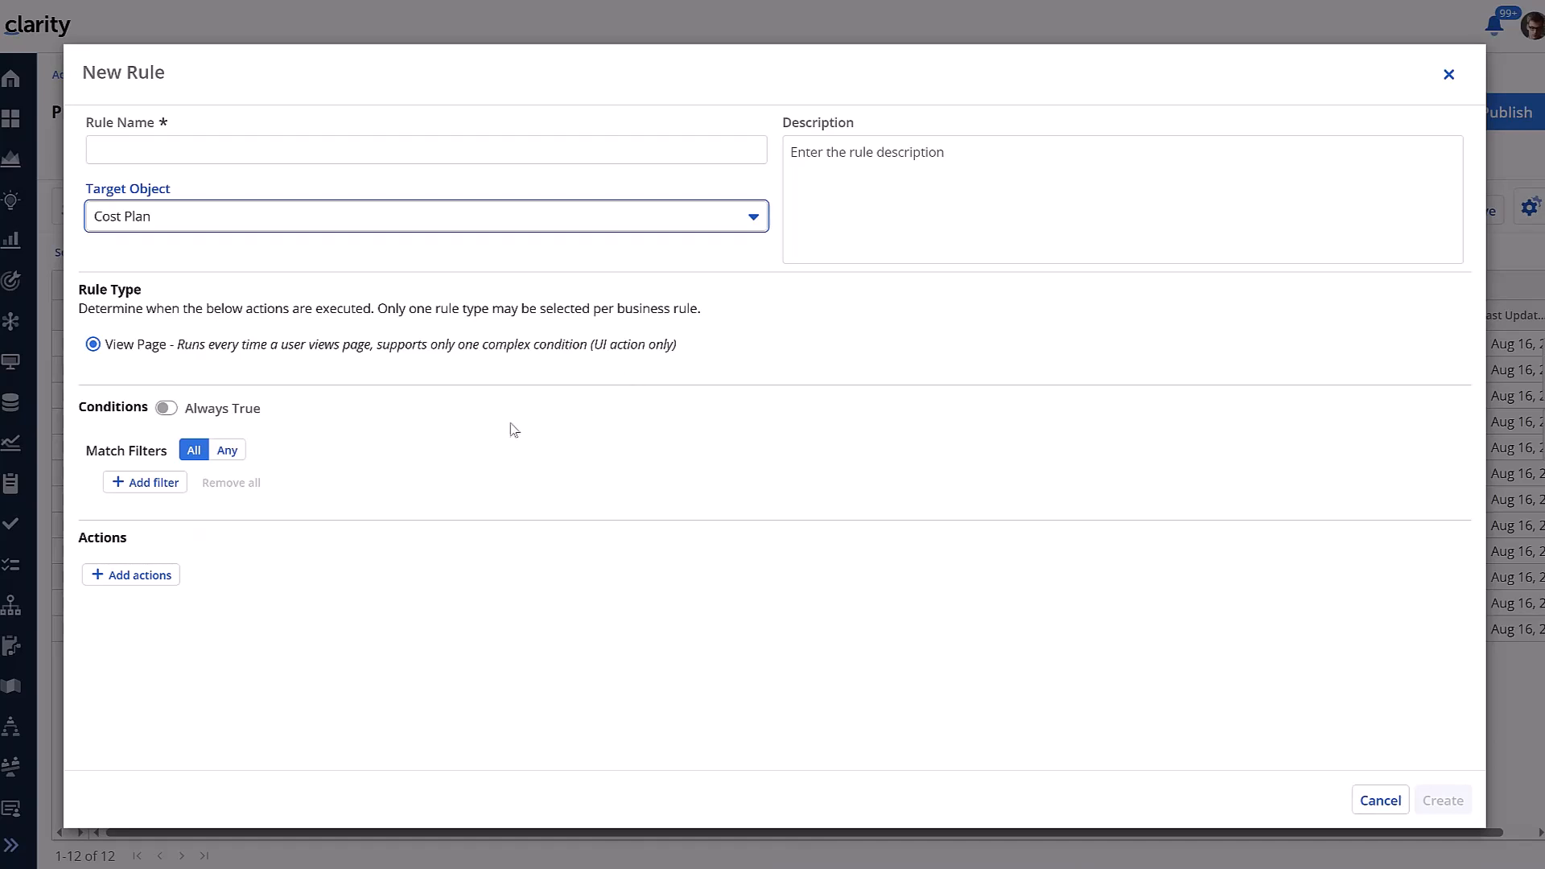
Review the filter attributes and actions available for a Cost Plan rule
{"action": "left_click", "coordinate": [159, 482]}
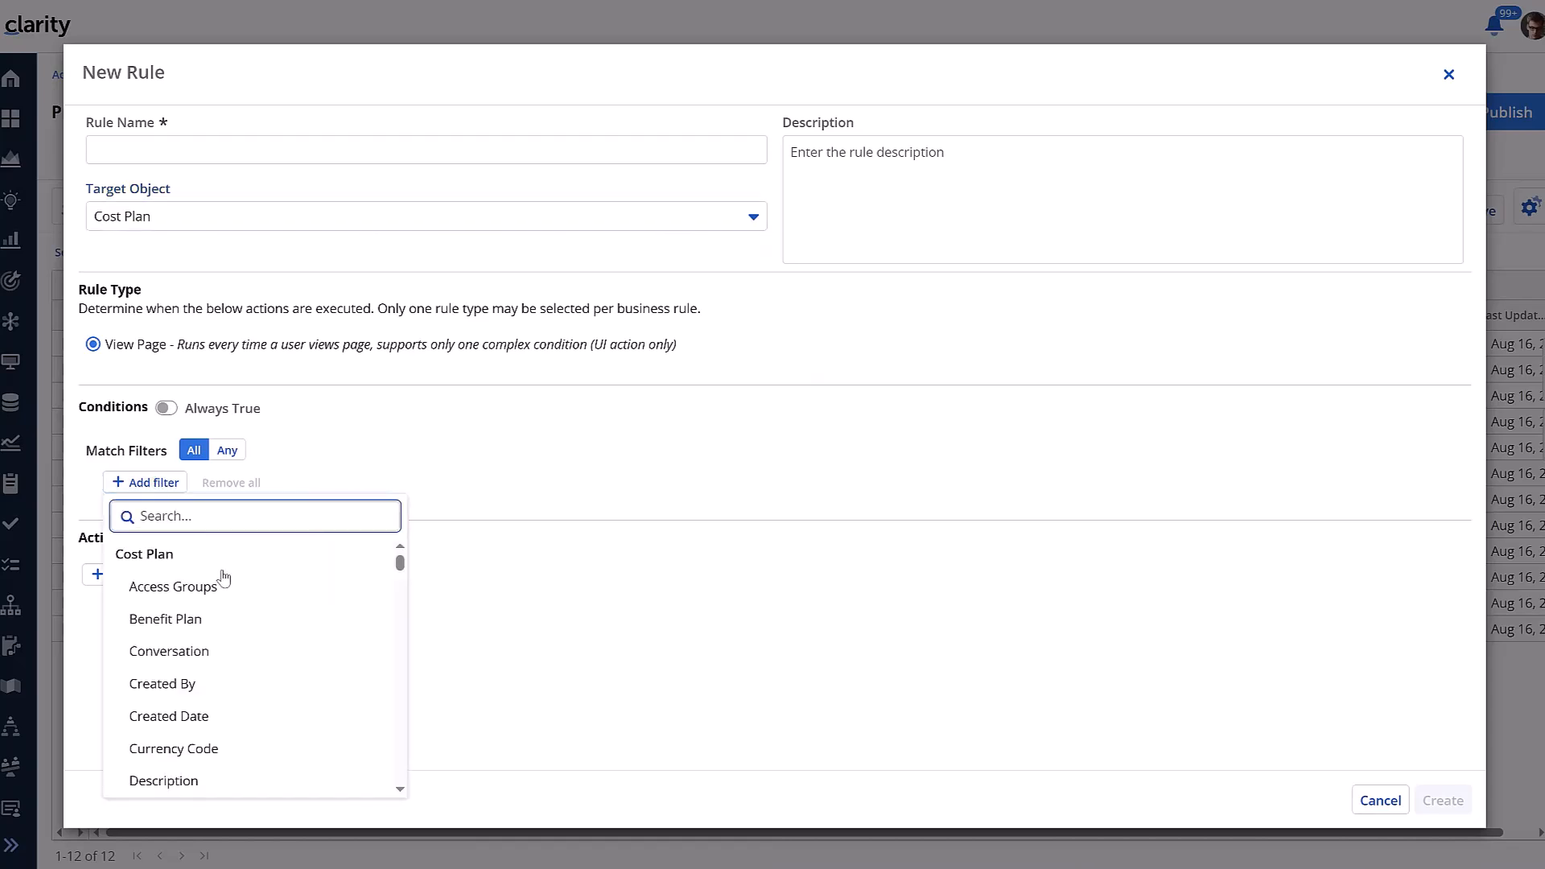
{"action": "scroll", "coordinate": [200, 609], "scroll_direction": "down", "scroll_amount": 3}
{"action": "scroll", "coordinate": [200, 609], "scroll_direction": "down", "scroll_amount": 2}
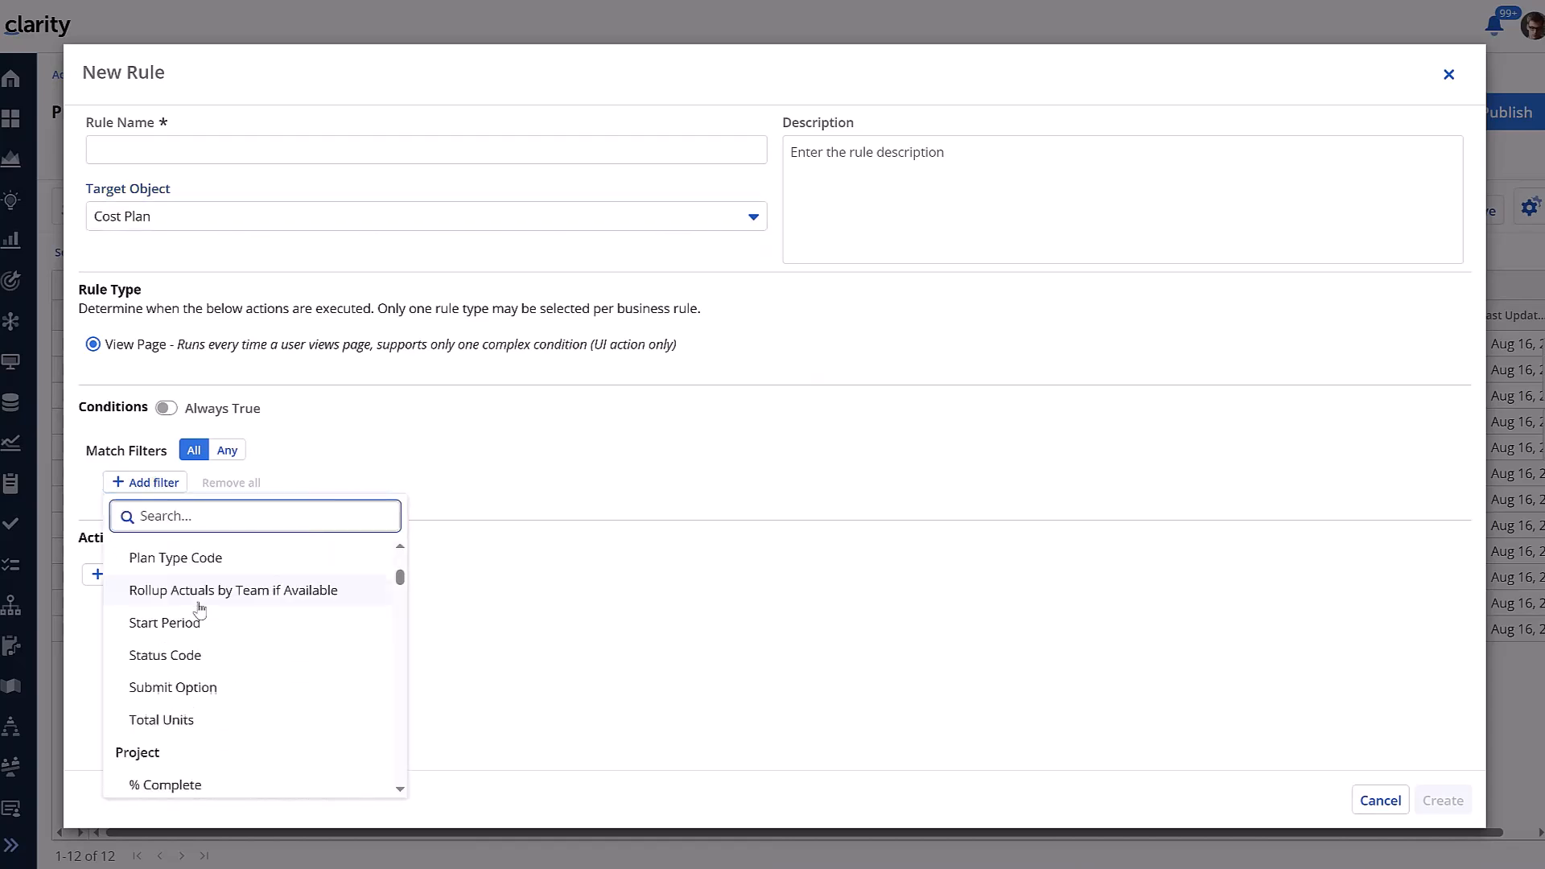
{"action": "scroll", "coordinate": [198, 609], "scroll_direction": "down", "scroll_amount": 3}
{"action": "scroll", "coordinate": [194, 689], "scroll_direction": "down", "scroll_amount": 15}
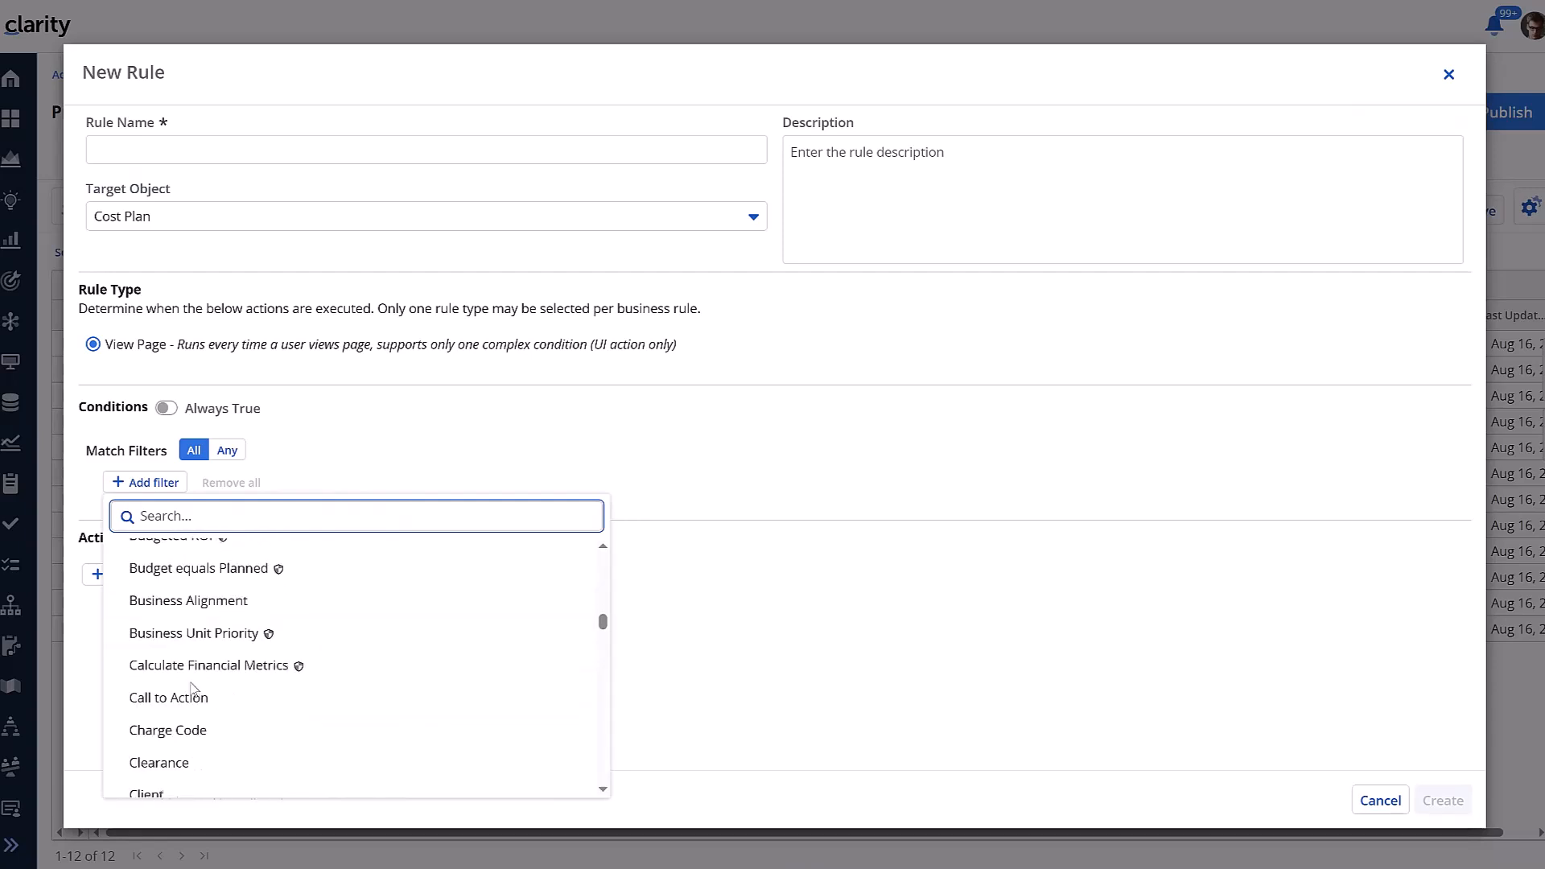
{"action": "scroll", "coordinate": [197, 773], "scroll_direction": "down", "scroll_amount": 5}
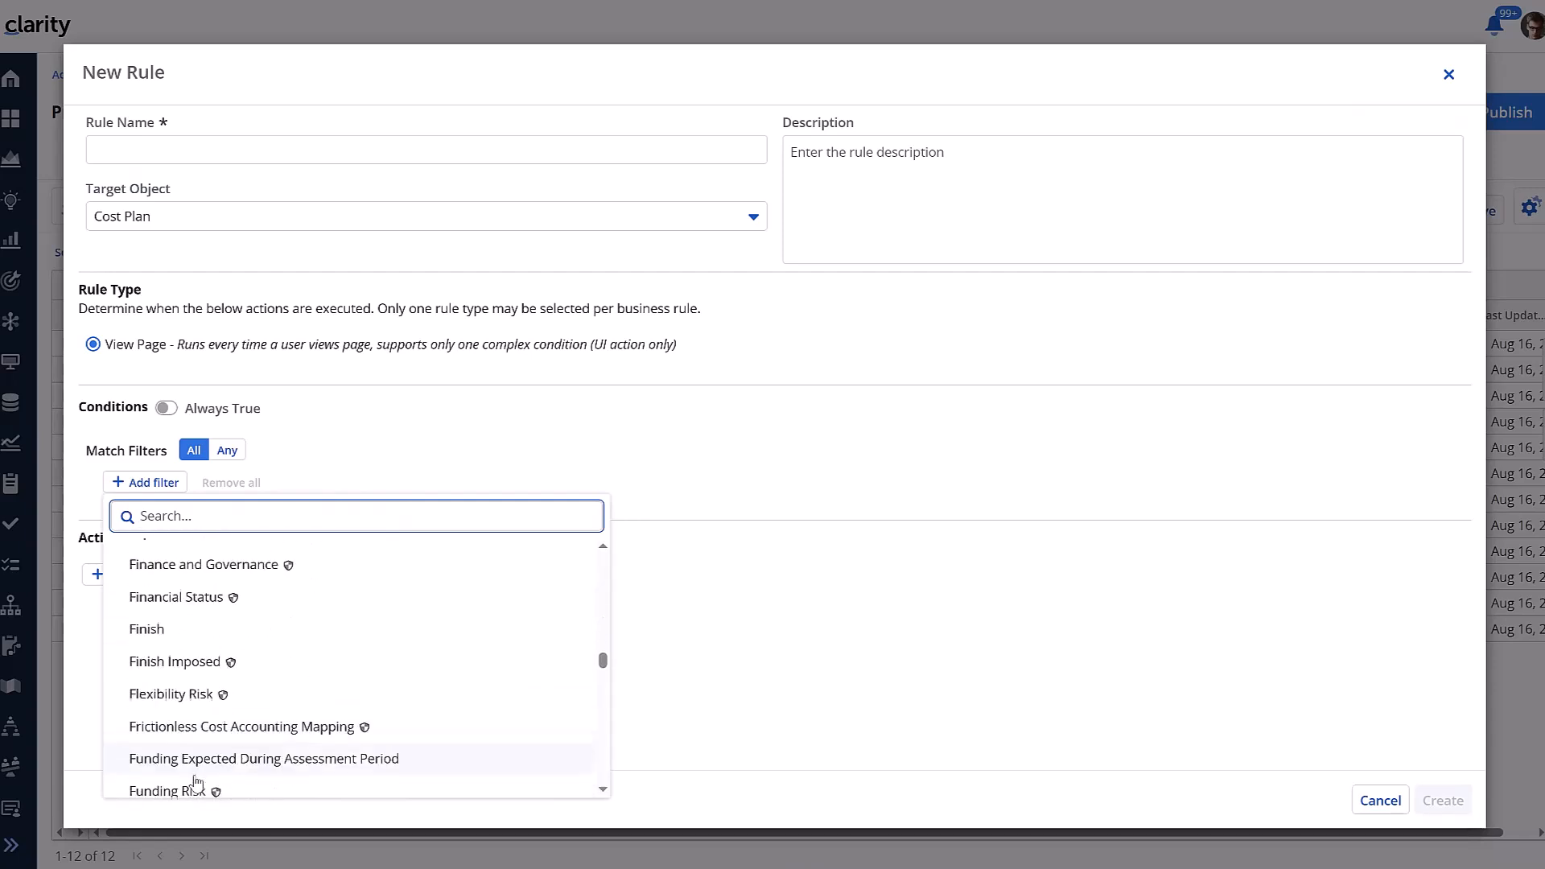
{"action": "left_click", "coordinate": [496, 405]}
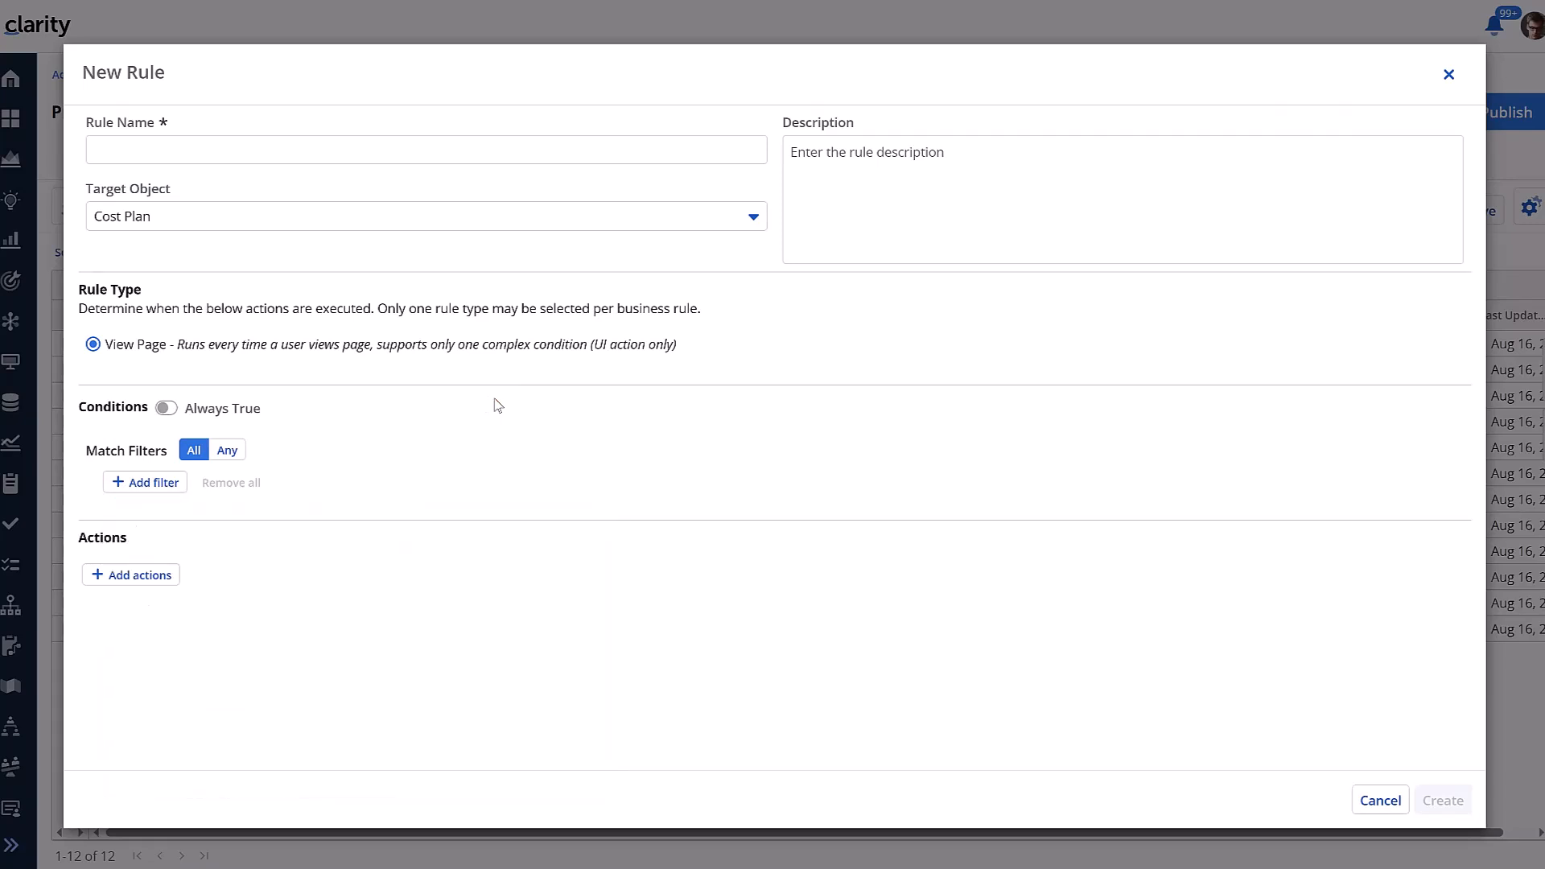
{"action": "left_click", "coordinate": [159, 579]}
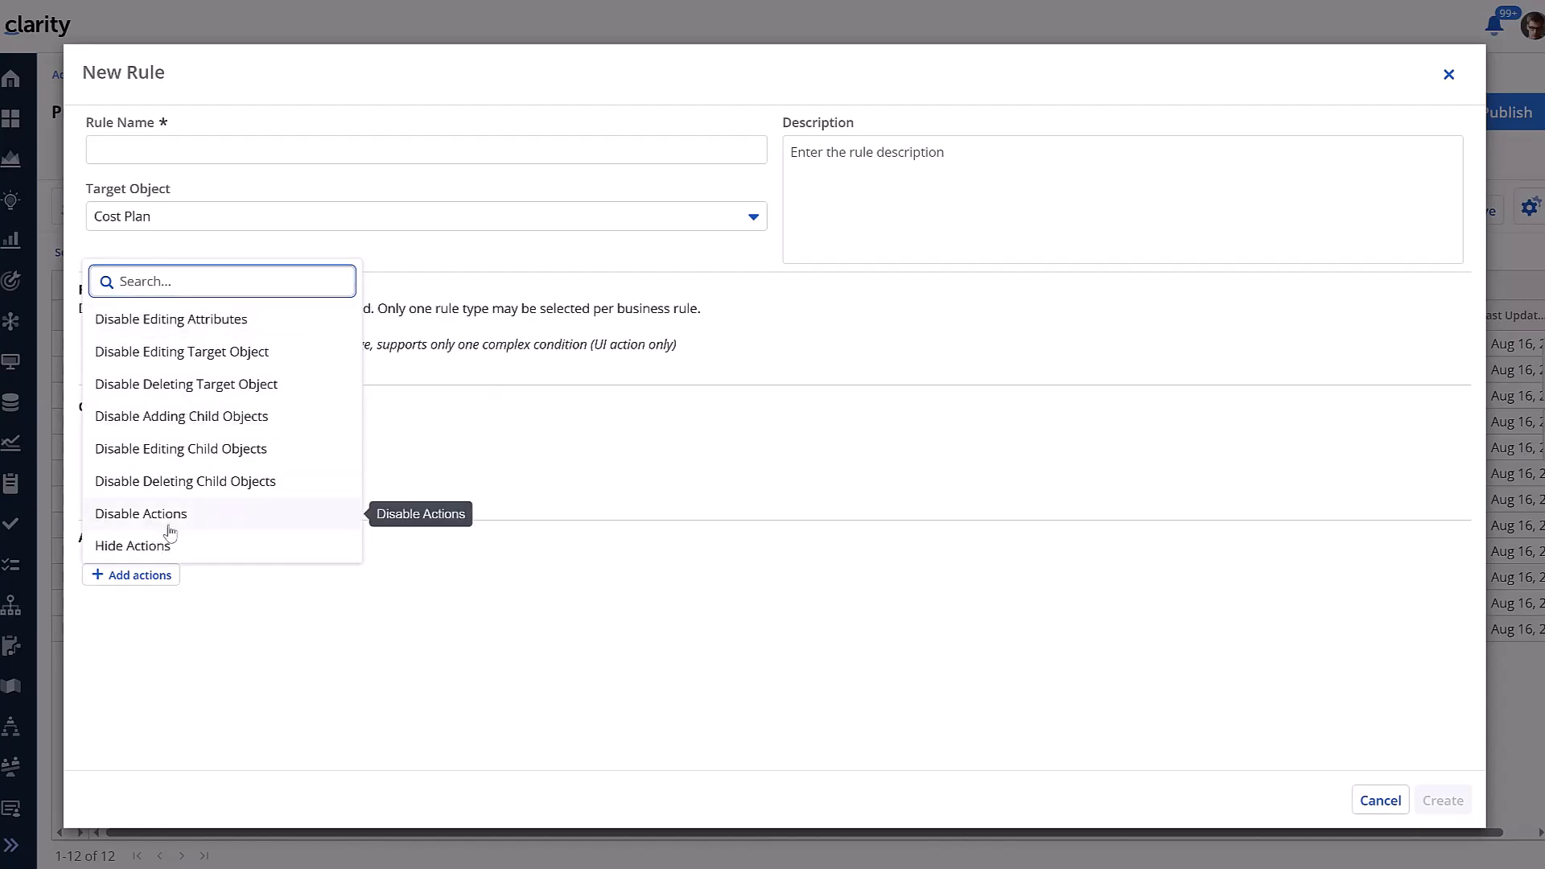
{"action": "left_click", "coordinate": [240, 586]}
Compare the actions offered for a Cost Plan Detail target, then cancel the new rule
{"action": "left_click", "coordinate": [242, 223]}
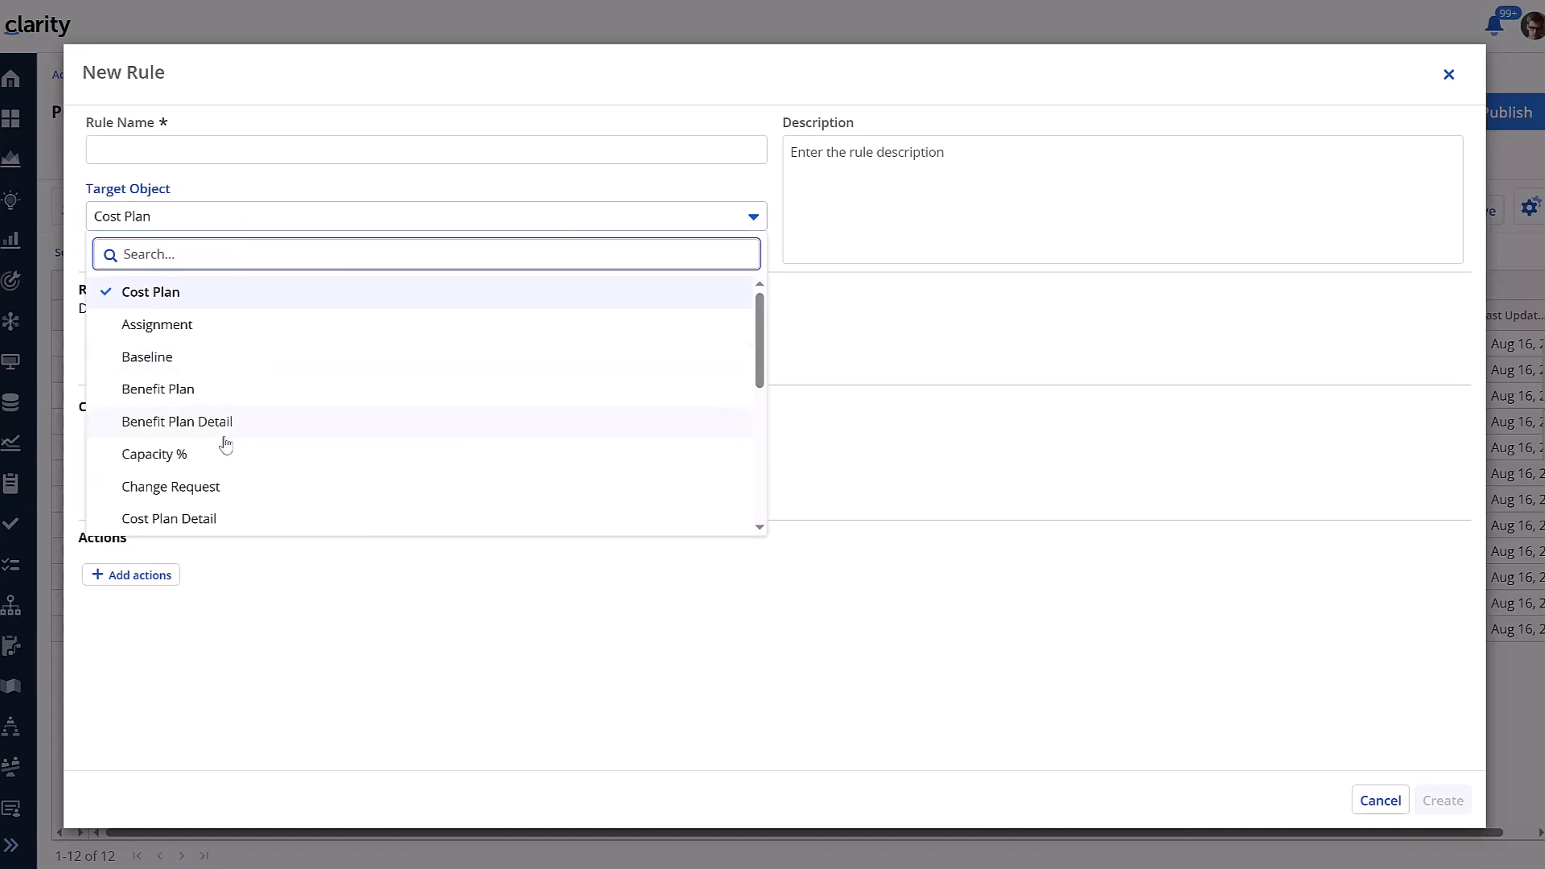
{"action": "left_click", "coordinate": [207, 521]}
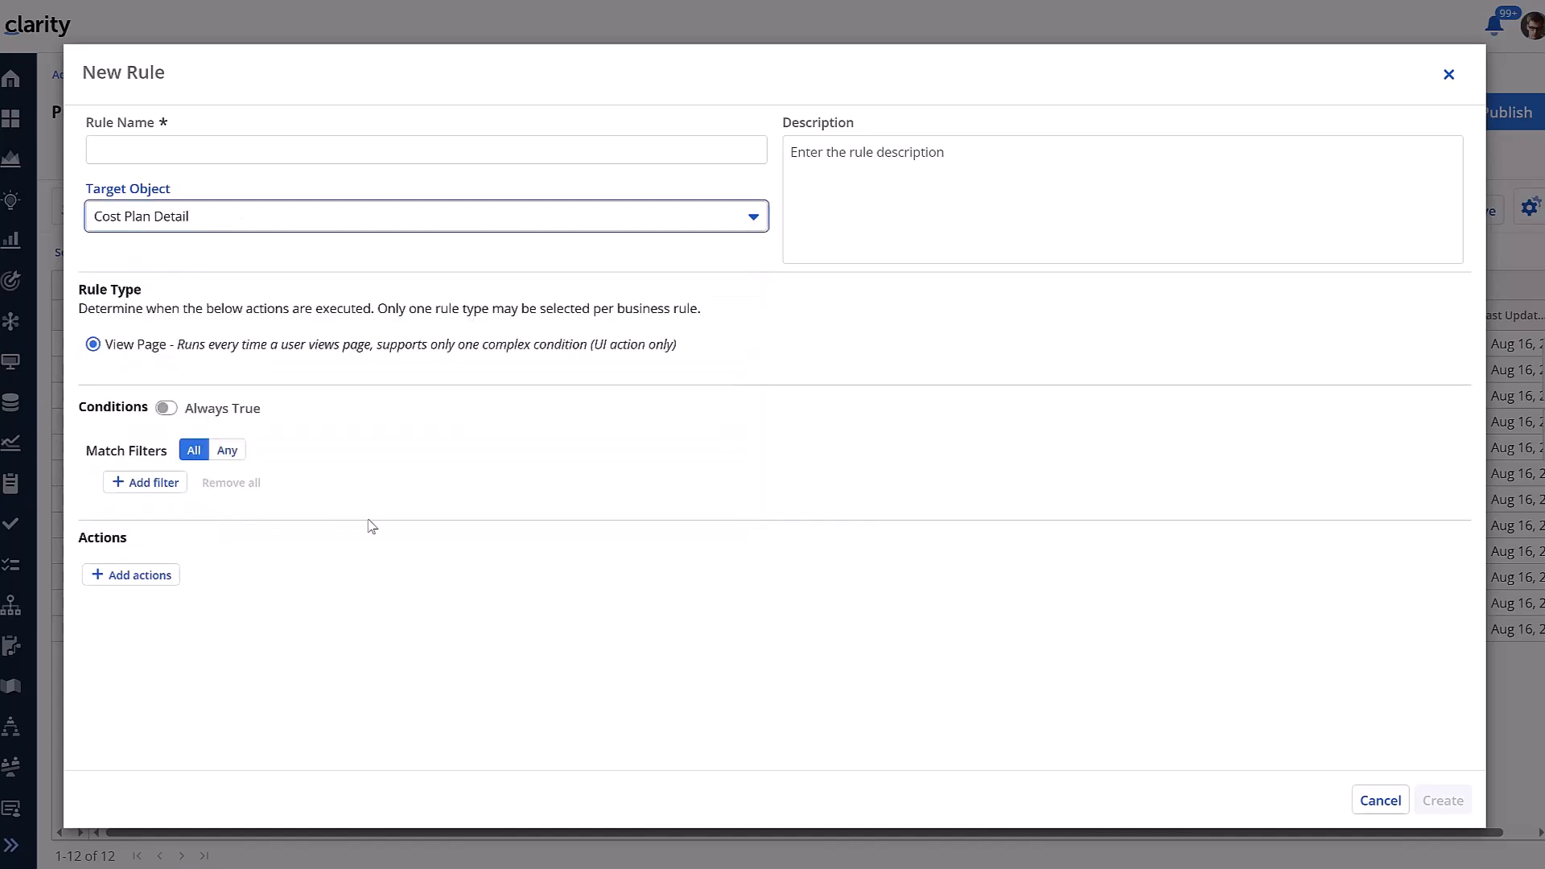
{"action": "left_click", "coordinate": [158, 577]}
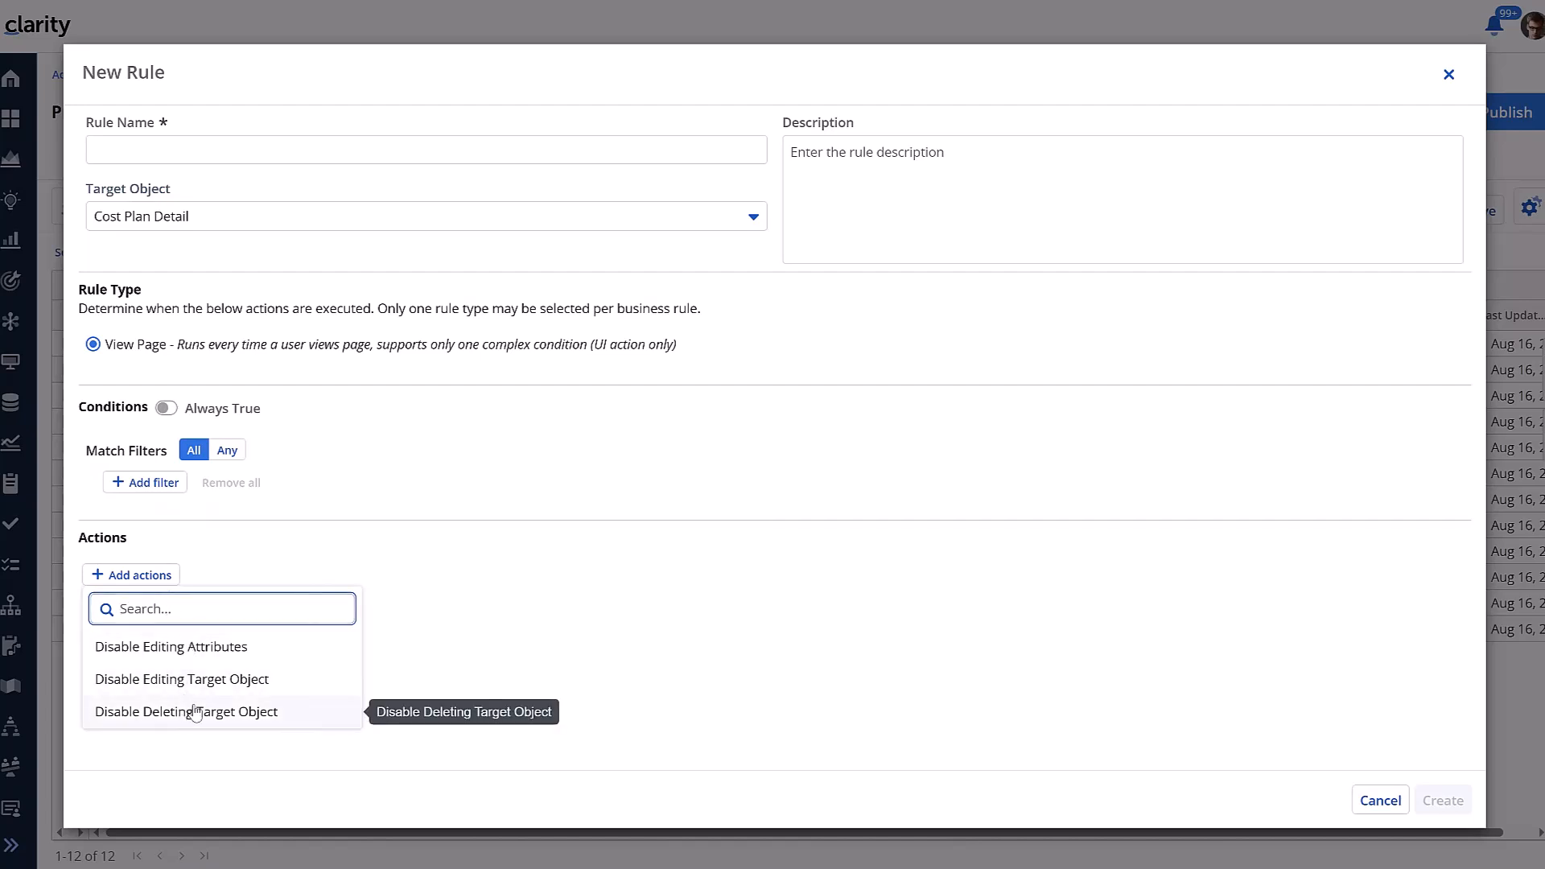
{"action": "left_click", "coordinate": [477, 680]}
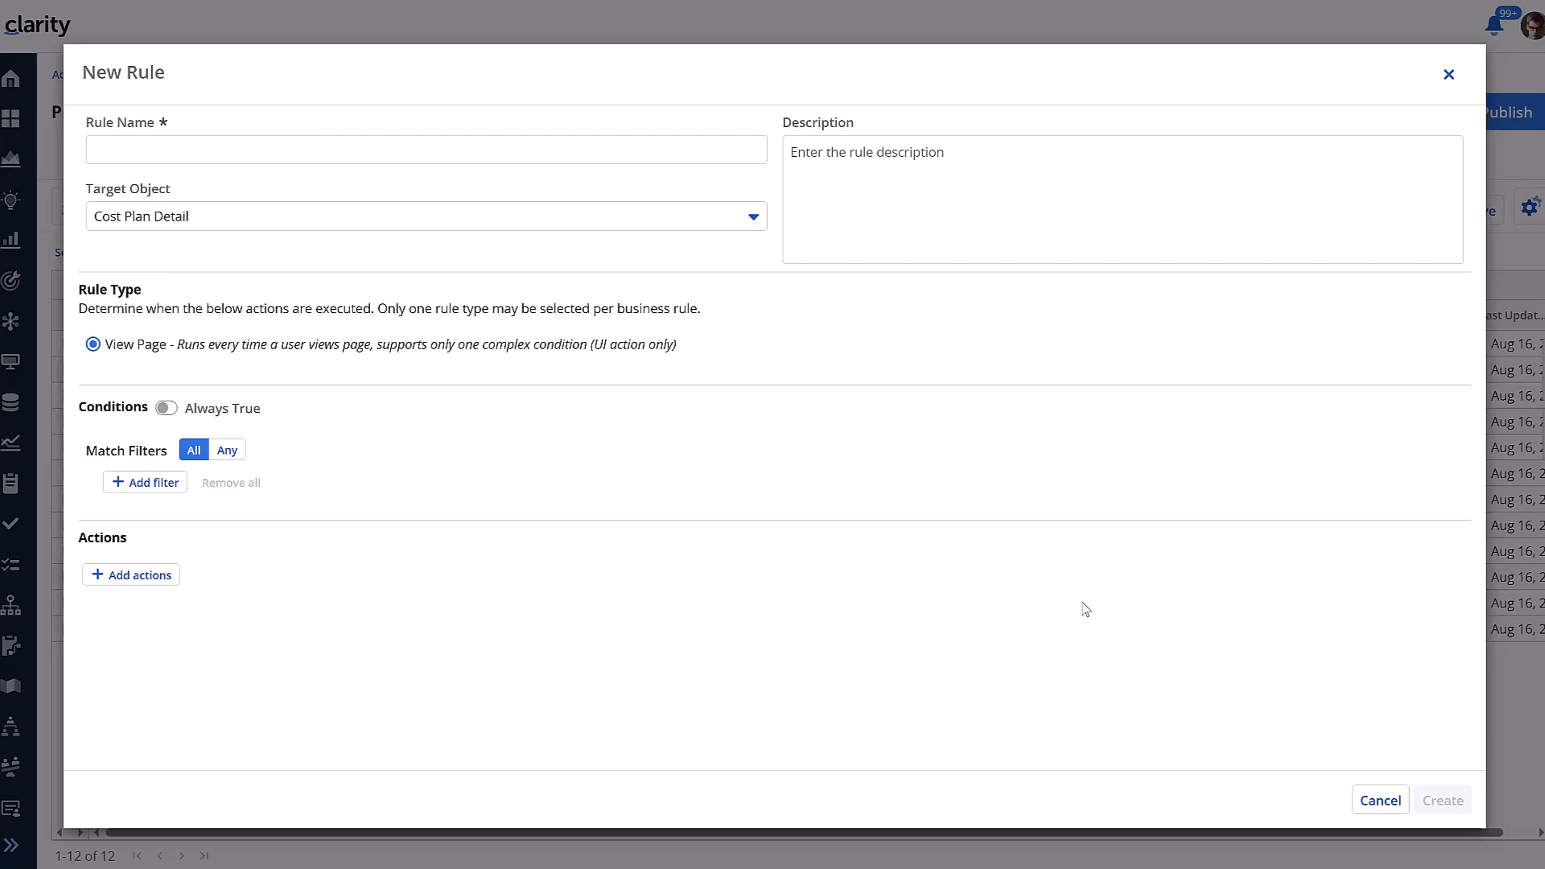
{"action": "left_click", "coordinate": [1381, 800]}
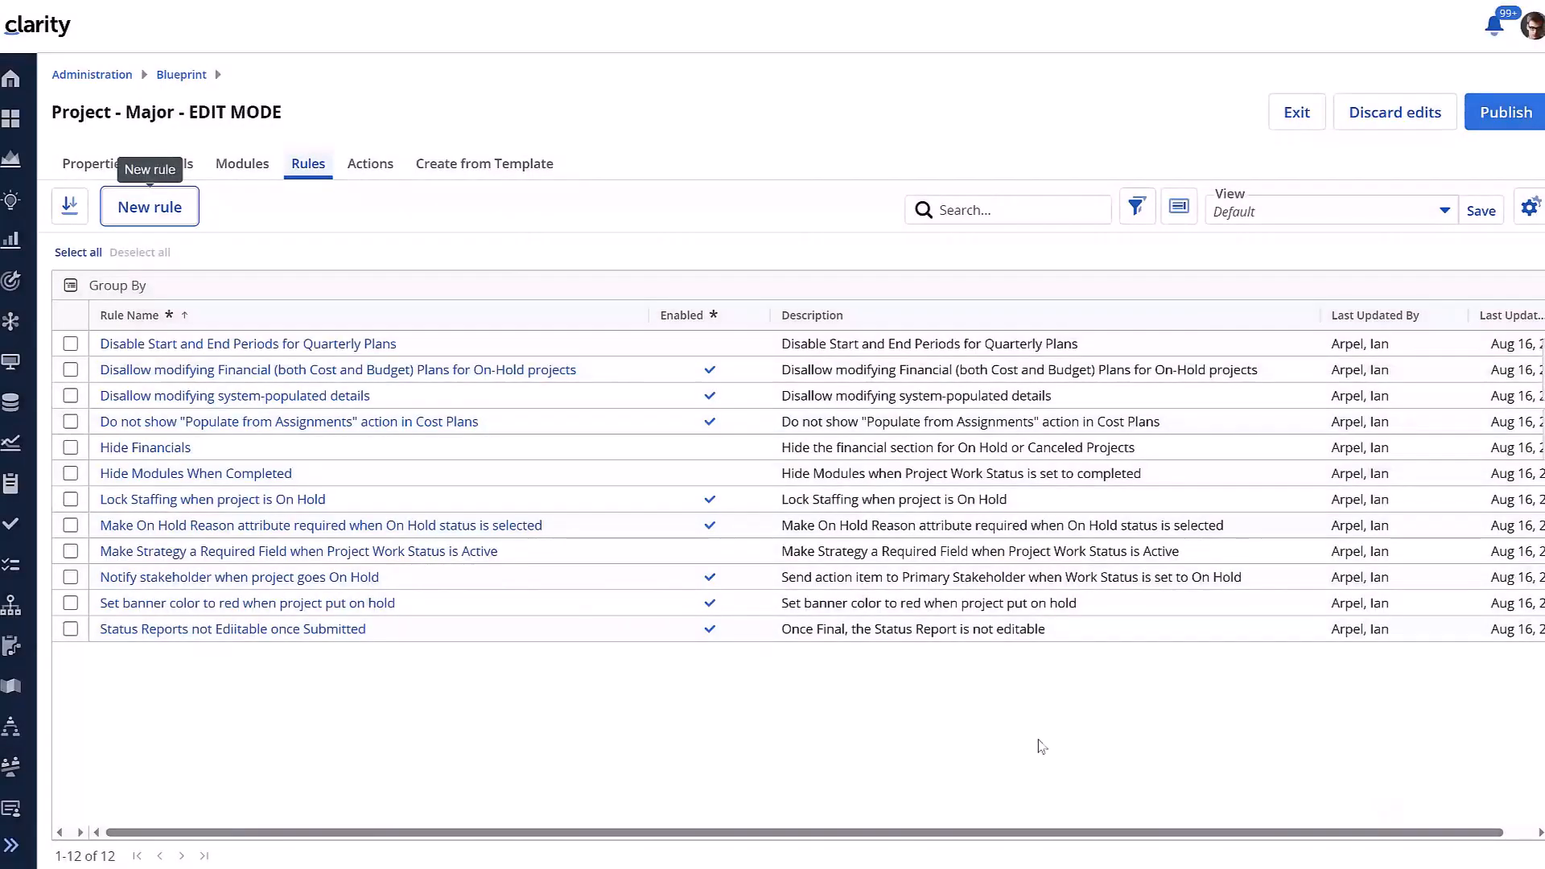
Open the rule disallowing financial plan edits for on-hold projects to review its condition and action
{"action": "left_click", "coordinate": [537, 372]}
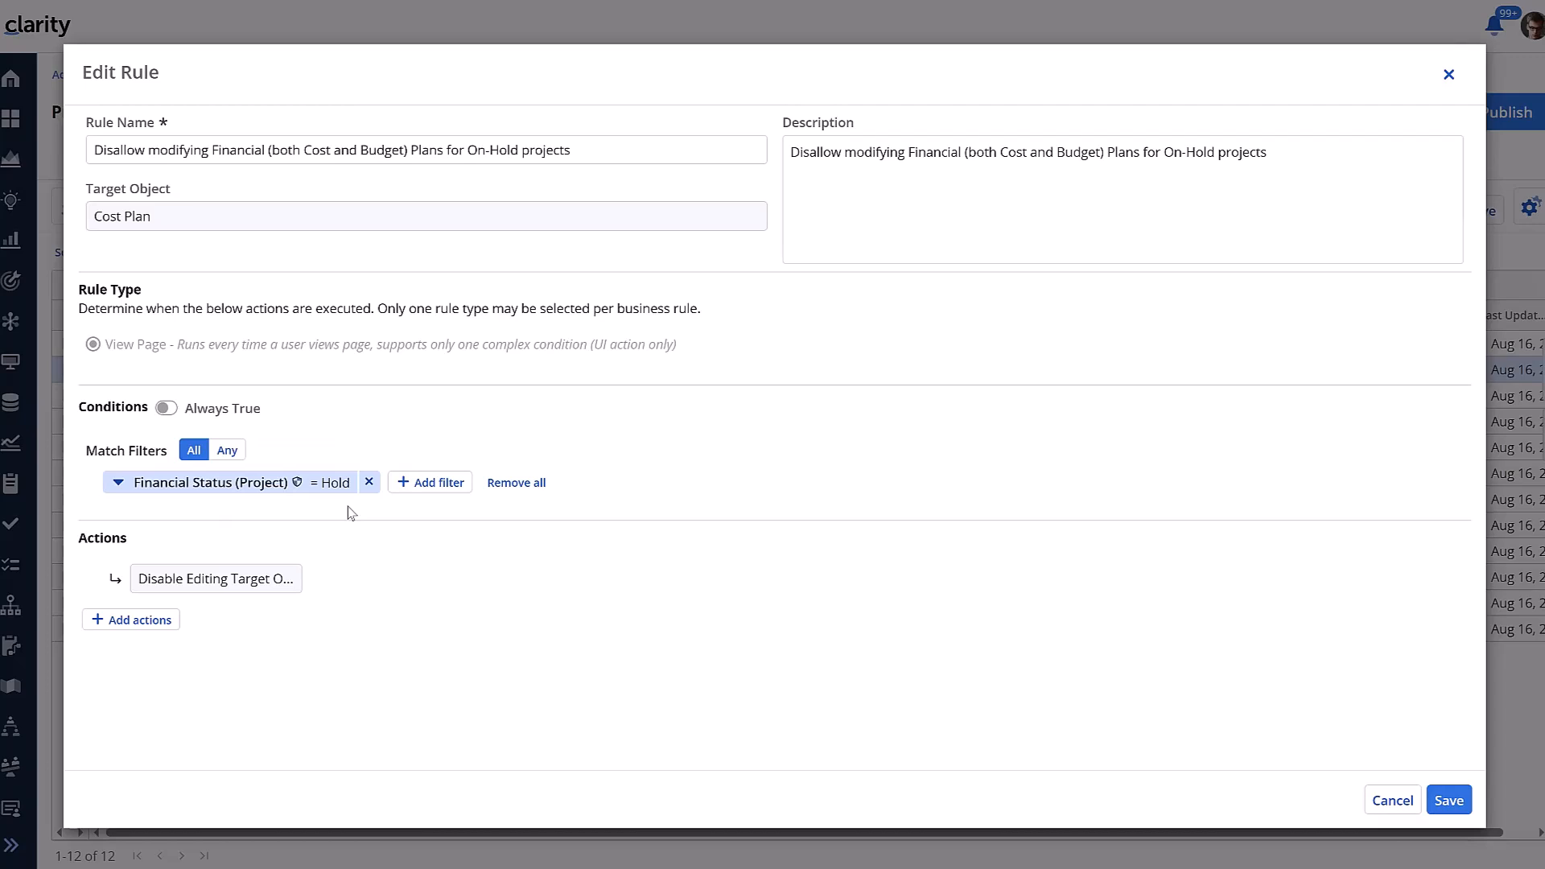
{"action": "mouse_move", "coordinate": [246, 579]}
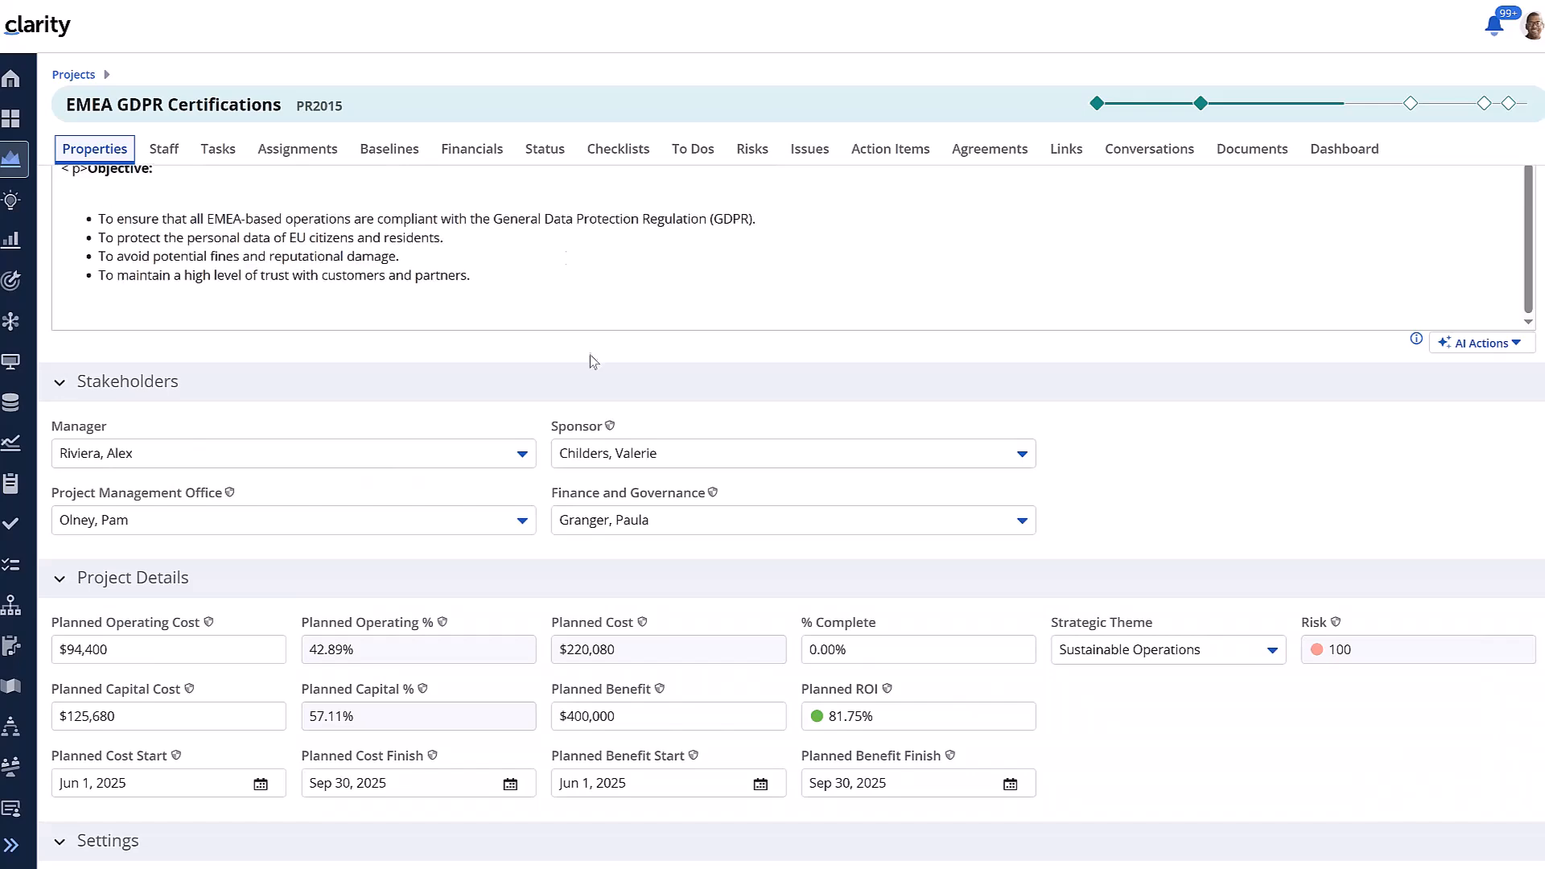
Set the project cost plan's start period to 2025-04
{"action": "scroll", "coordinate": [589, 365], "scroll_direction": "up", "scroll_amount": 3}
{"action": "scroll", "coordinate": [588, 365], "scroll_direction": "down", "scroll_amount": 6}
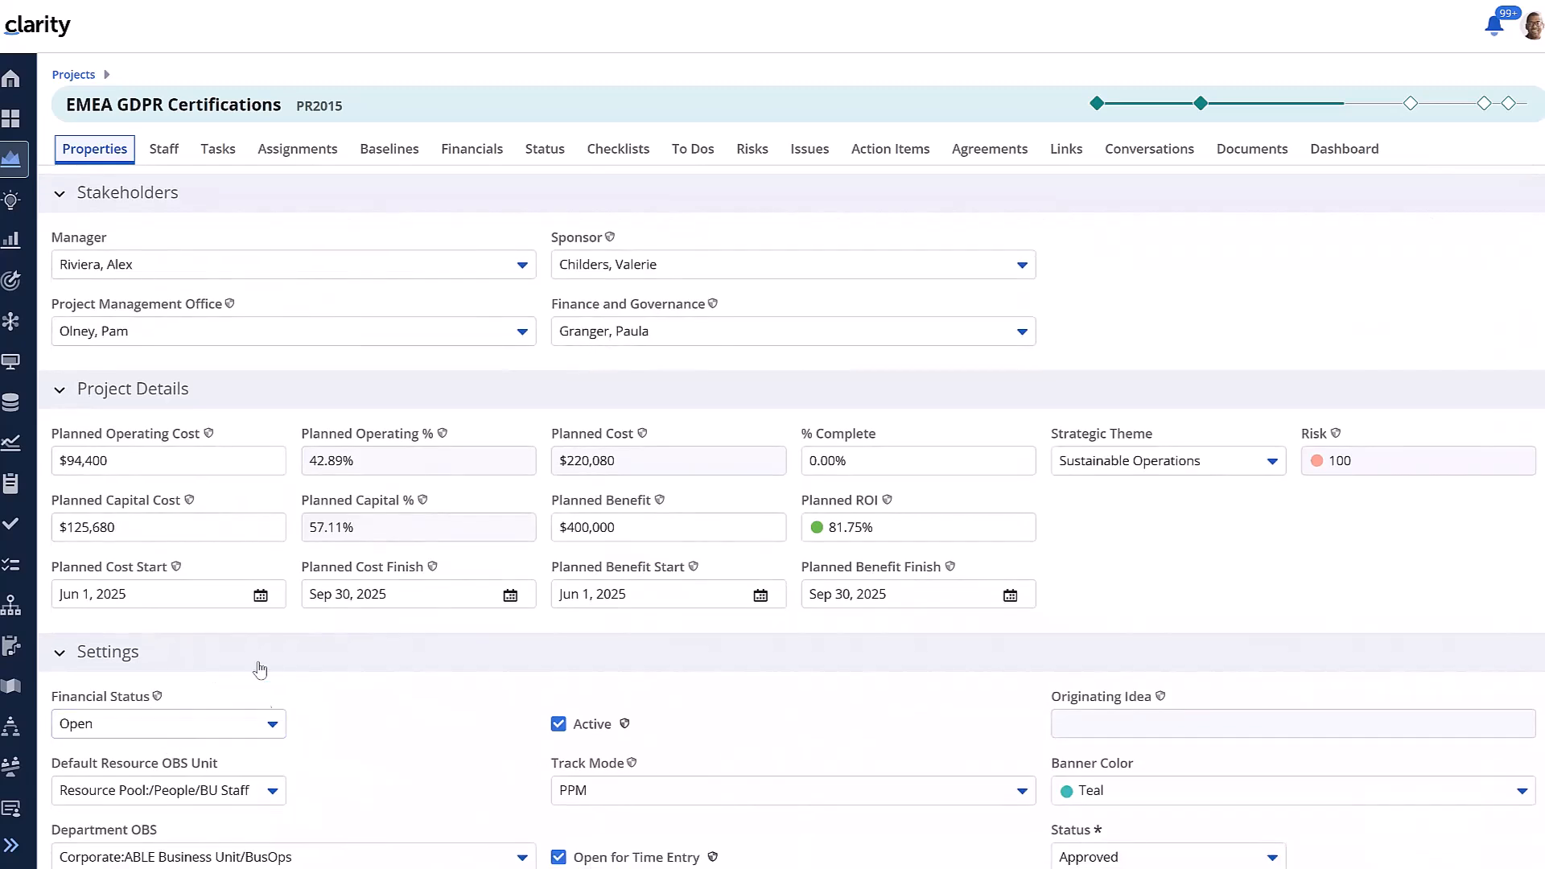
{"action": "left_click", "coordinate": [454, 160]}
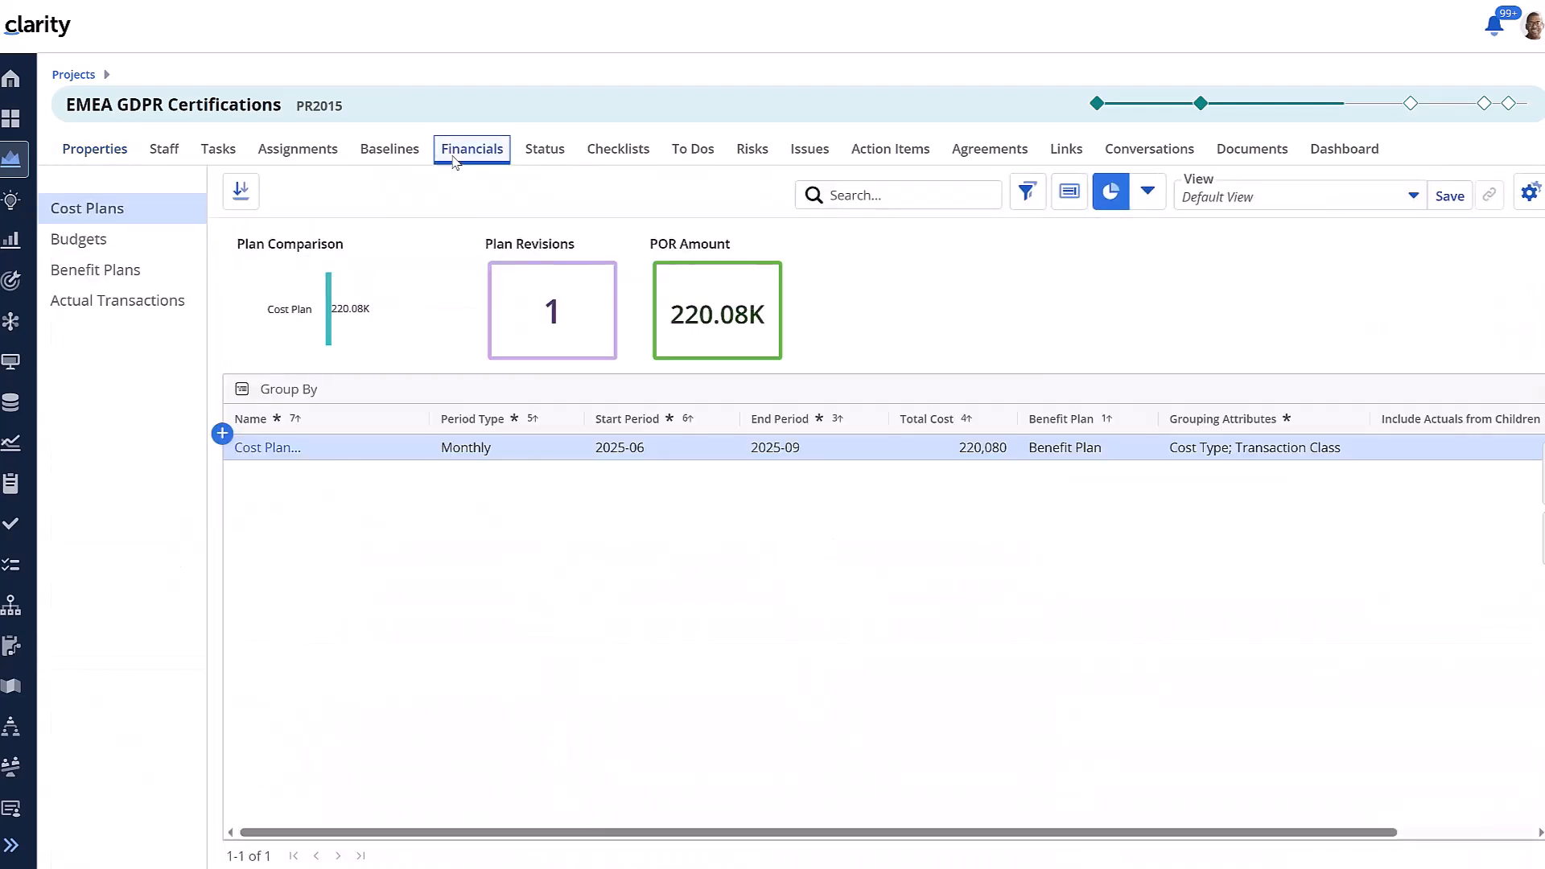
{"action": "left_click", "coordinate": [636, 436]}
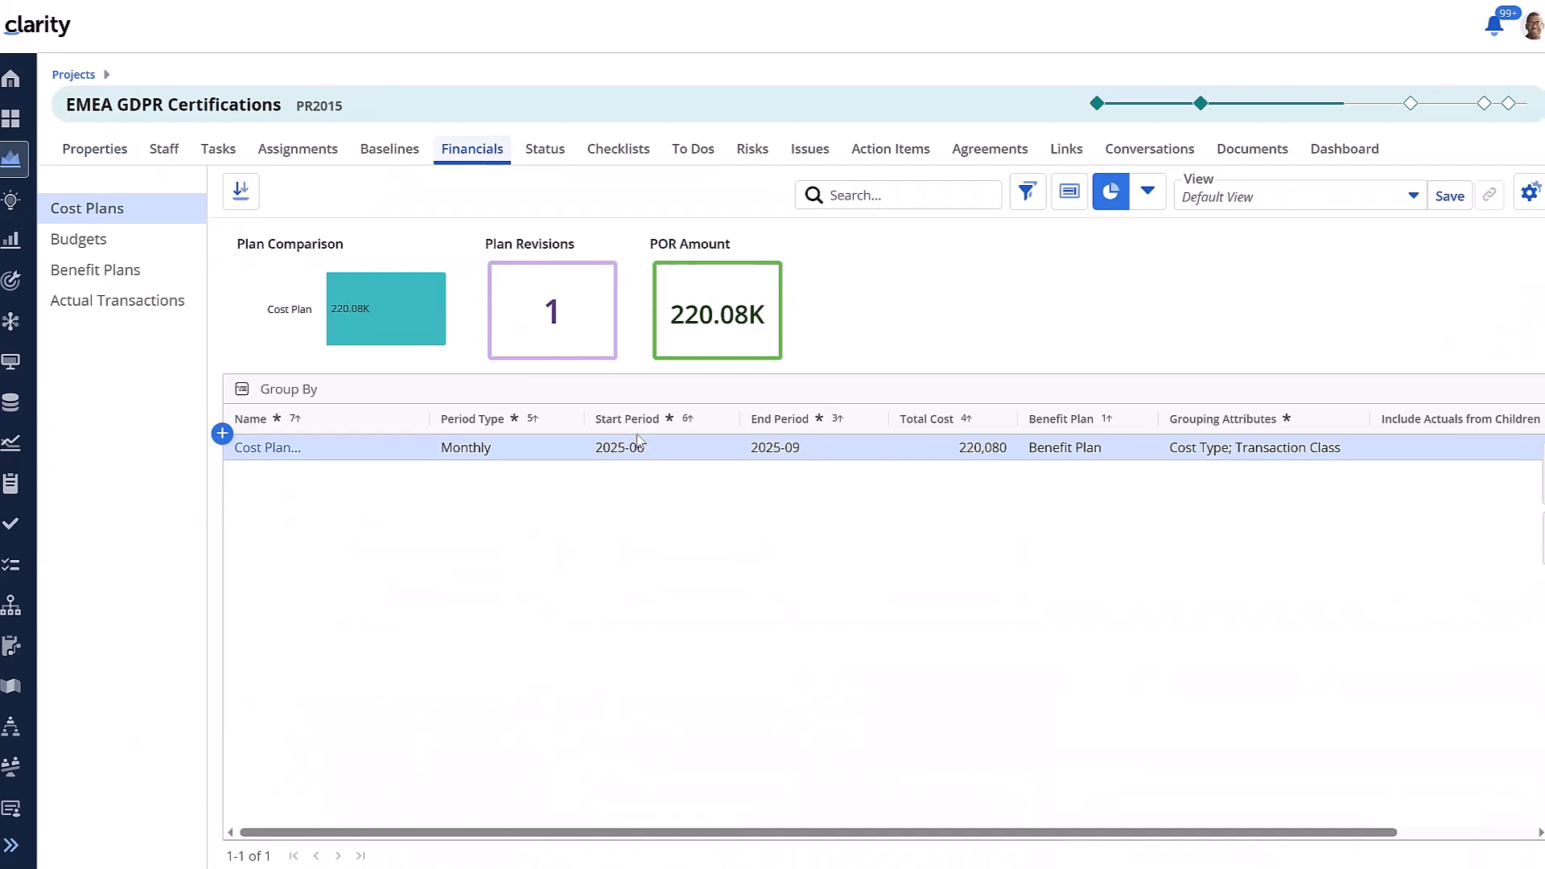
{"action": "left_click", "coordinate": [640, 446]}
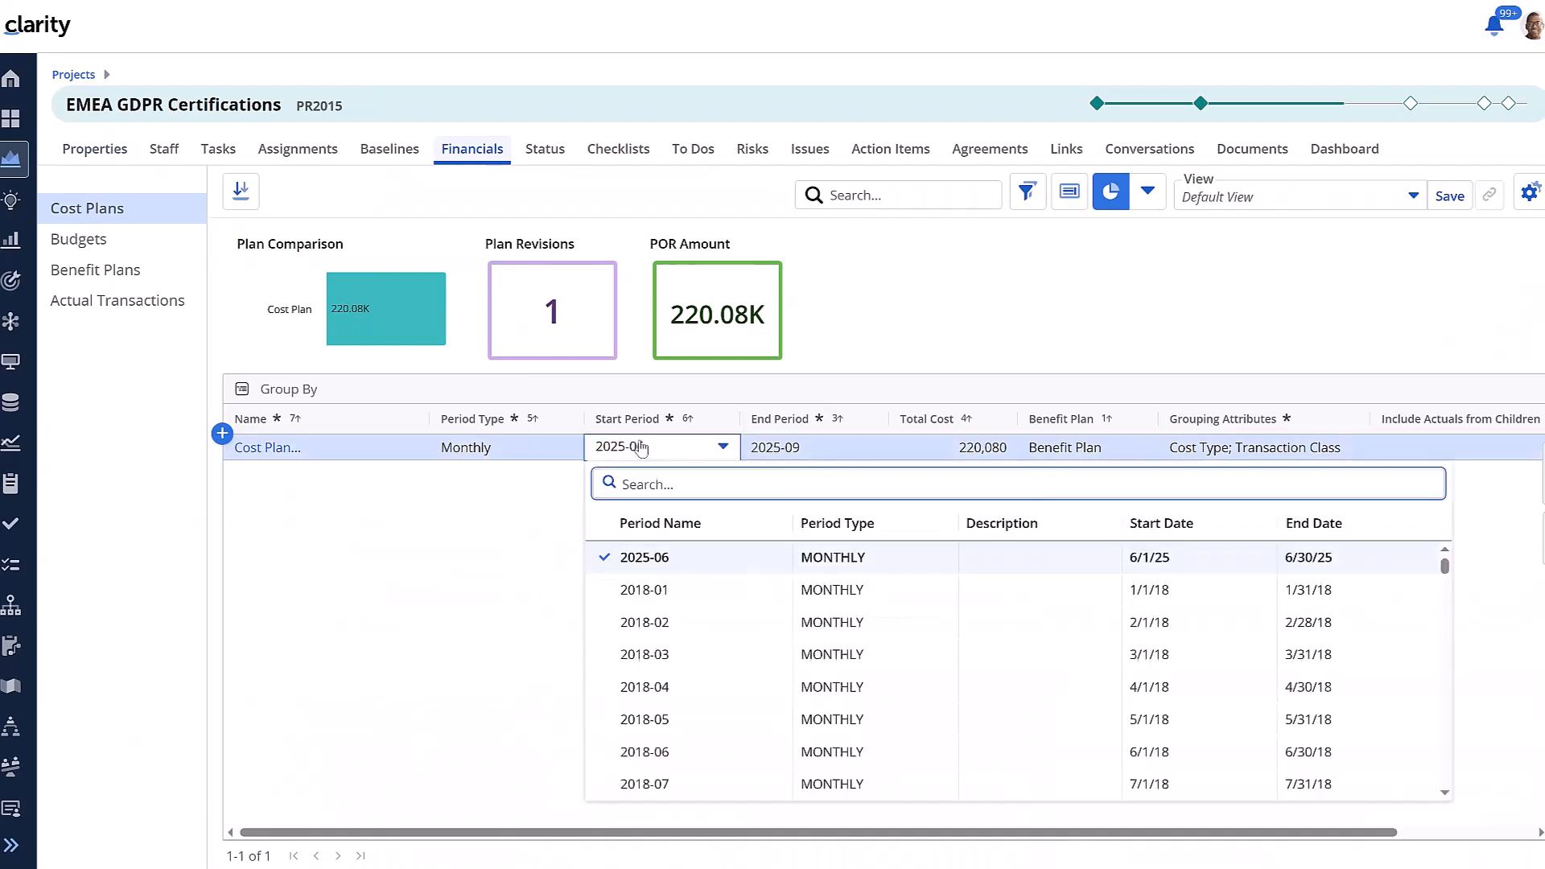
{"action": "type", "text": "2025"}
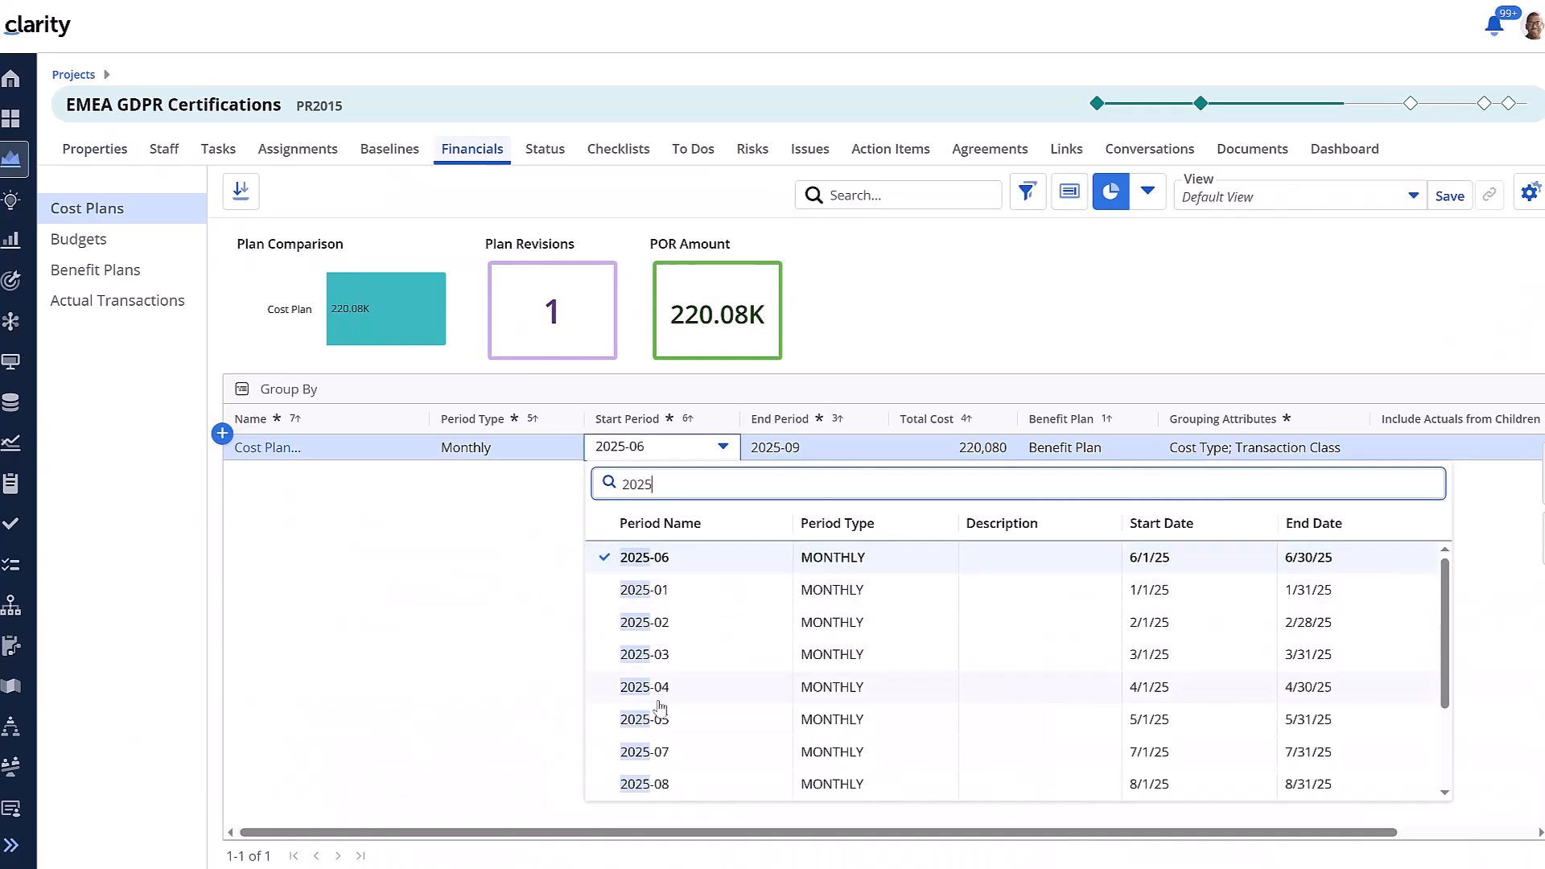
{"action": "left_click", "coordinate": [662, 685]}
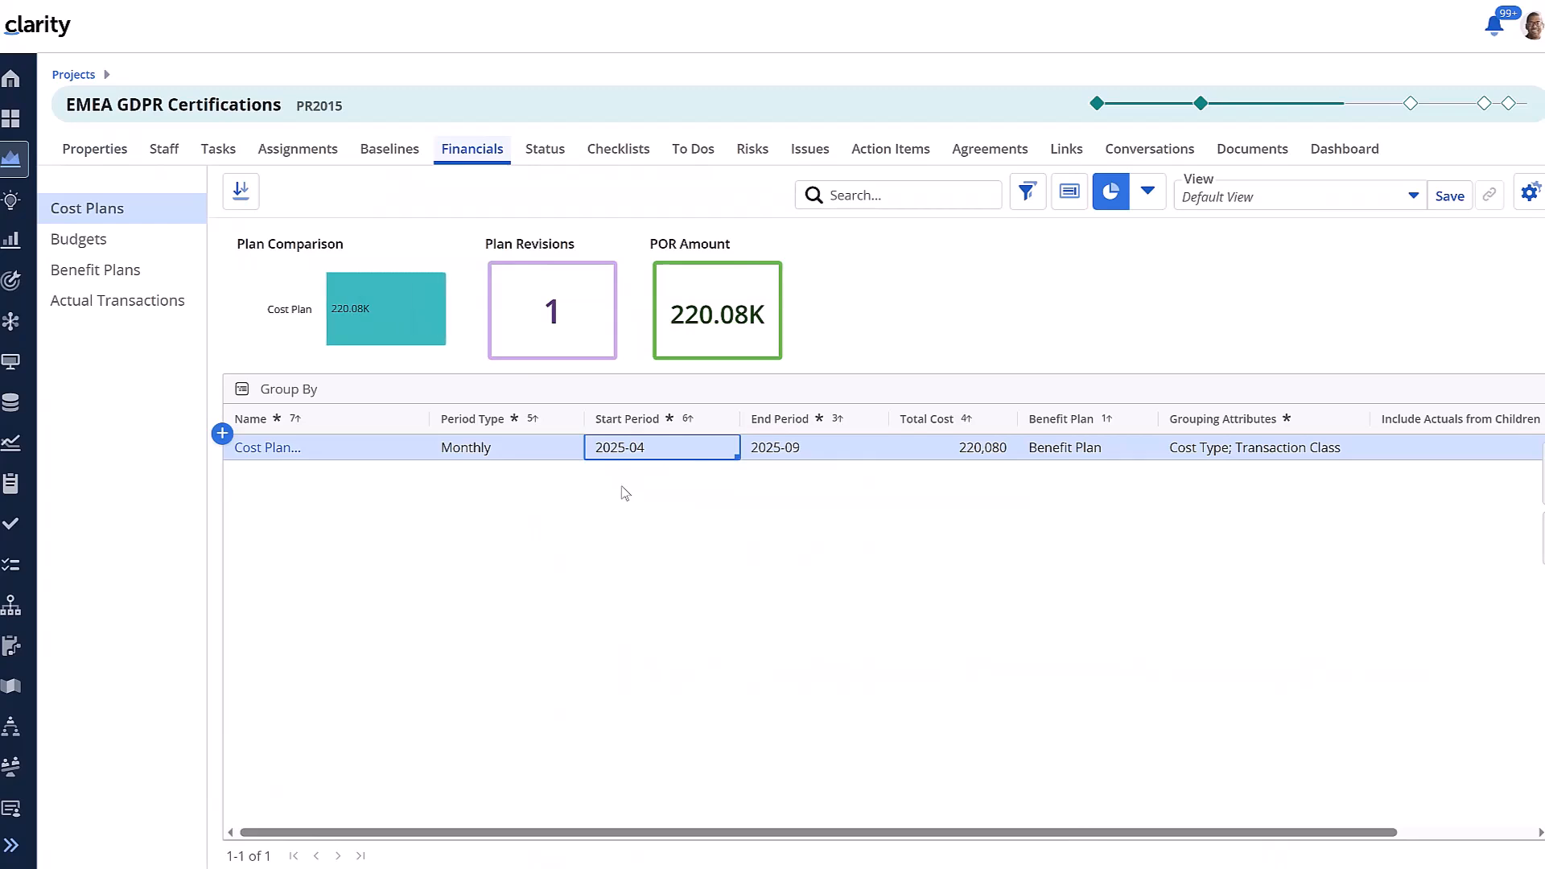
Set the project's Financial Status to Hold
{"action": "left_click", "coordinate": [107, 160]}
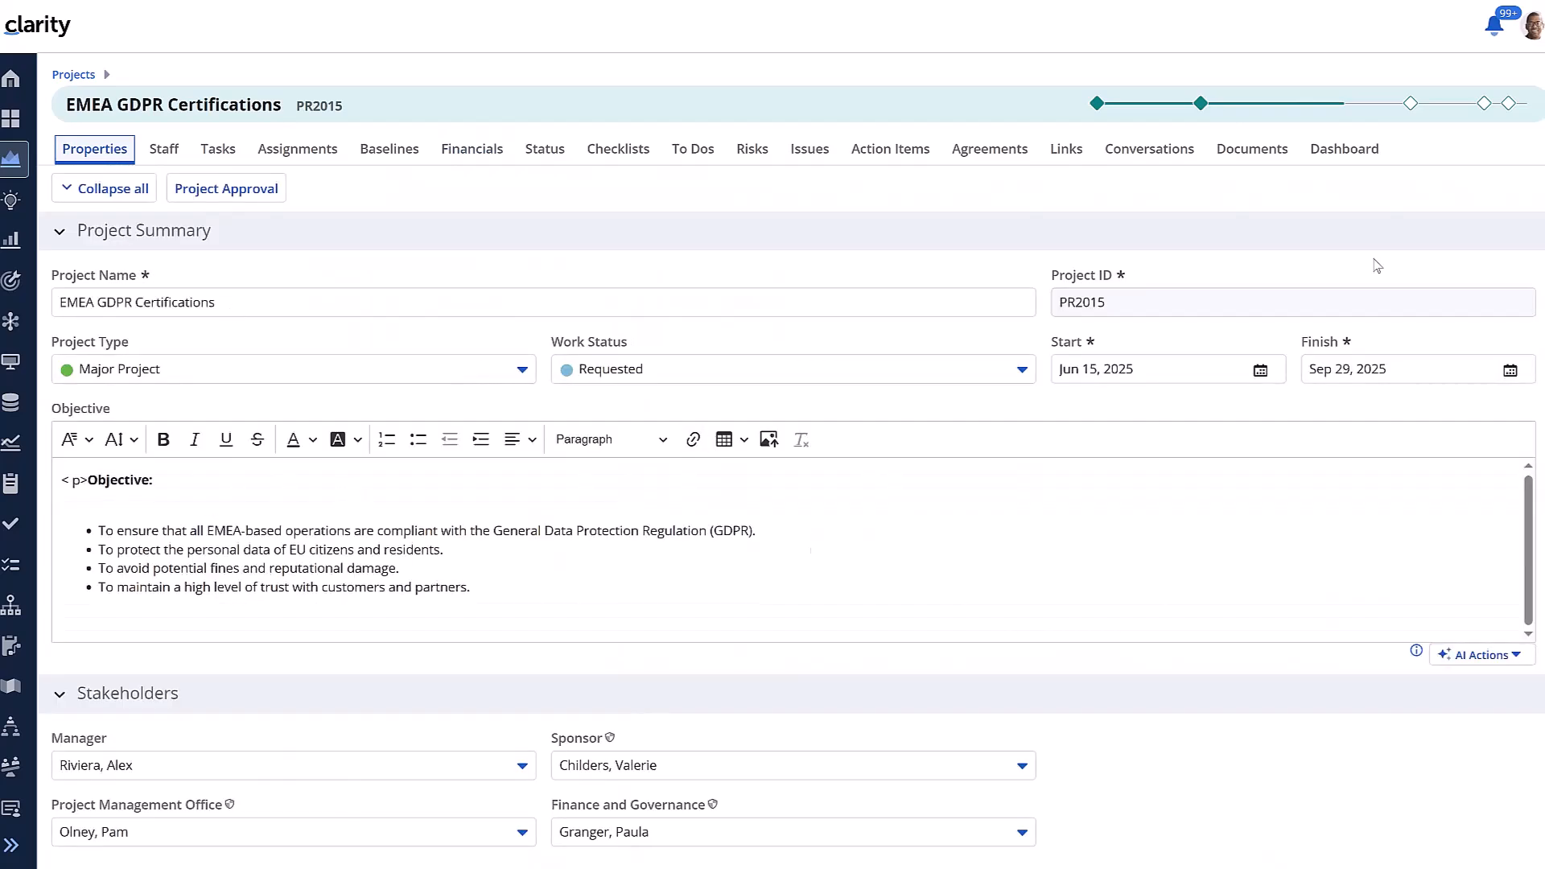
{"action": "scroll", "coordinate": [276, 722], "scroll_direction": "down", "scroll_amount": 6}
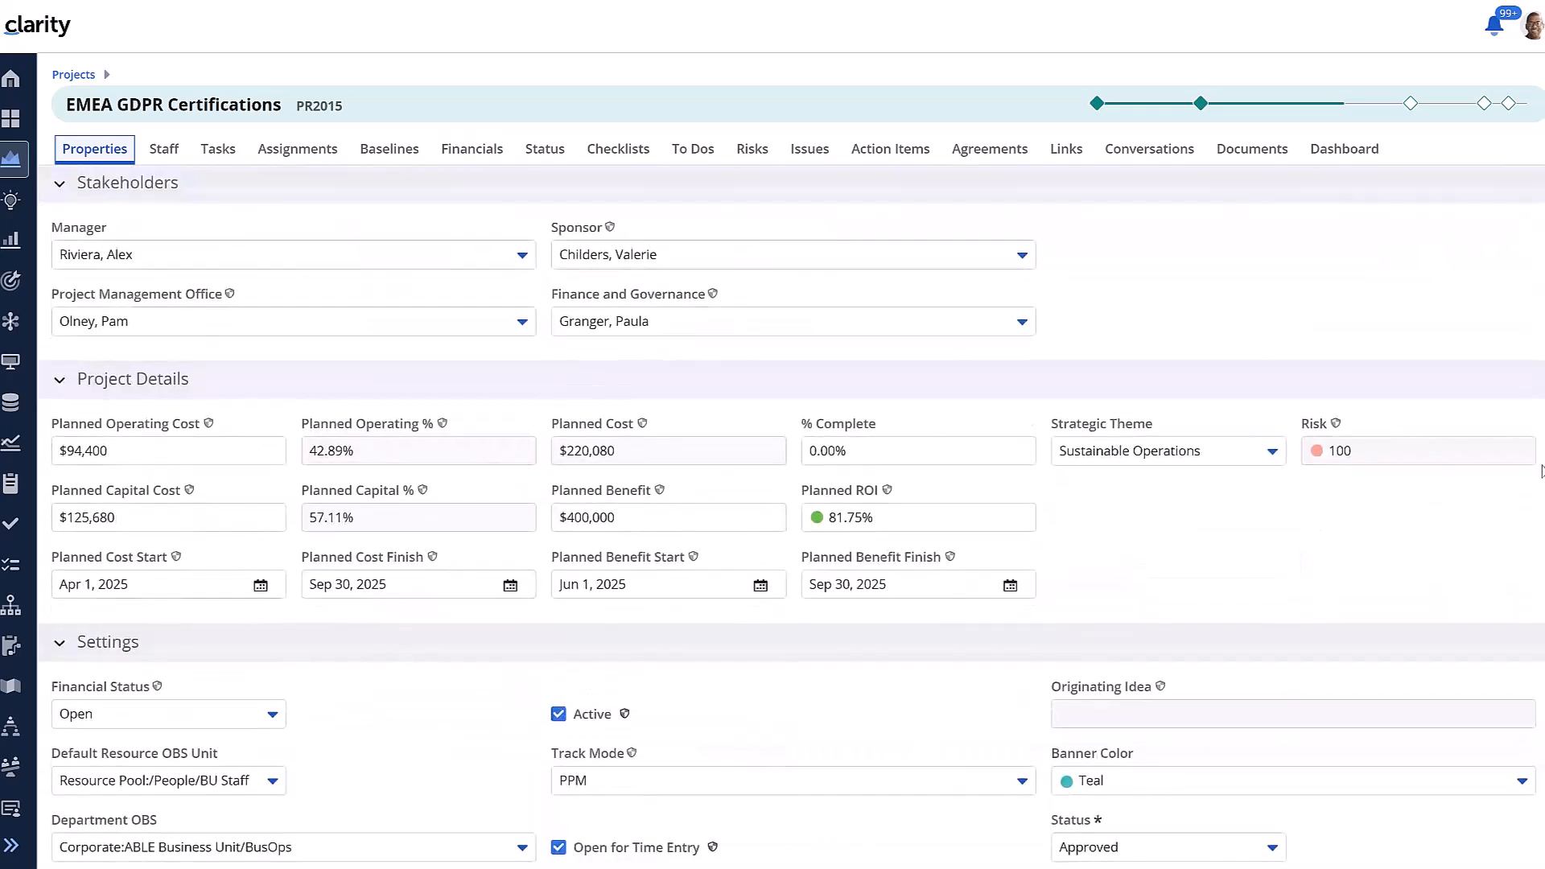
{"action": "left_click", "coordinate": [273, 716]}
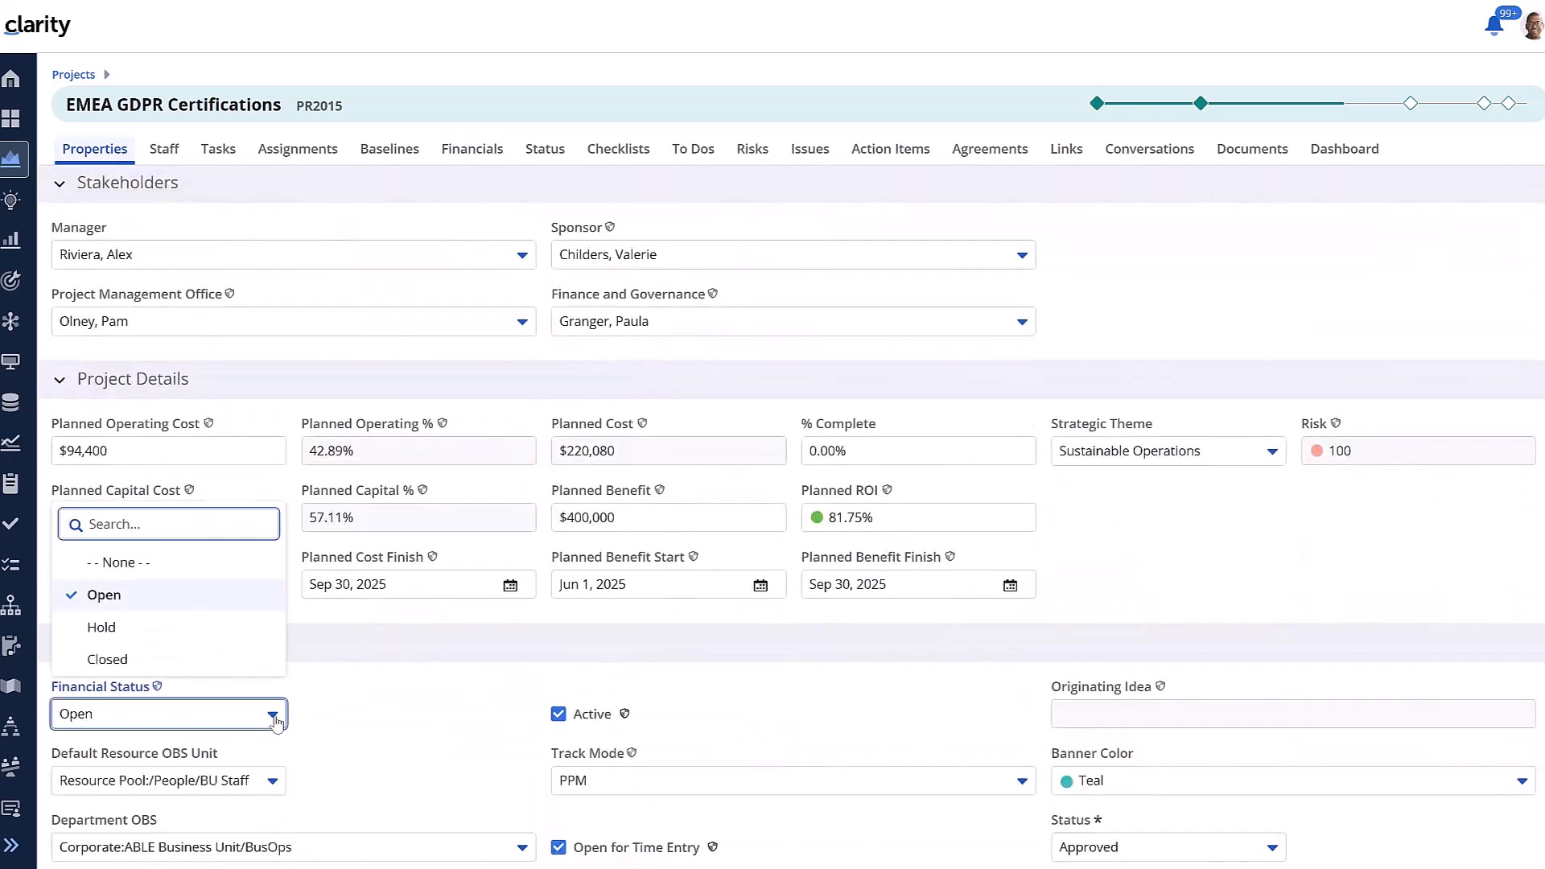
{"action": "left_click", "coordinate": [121, 632]}
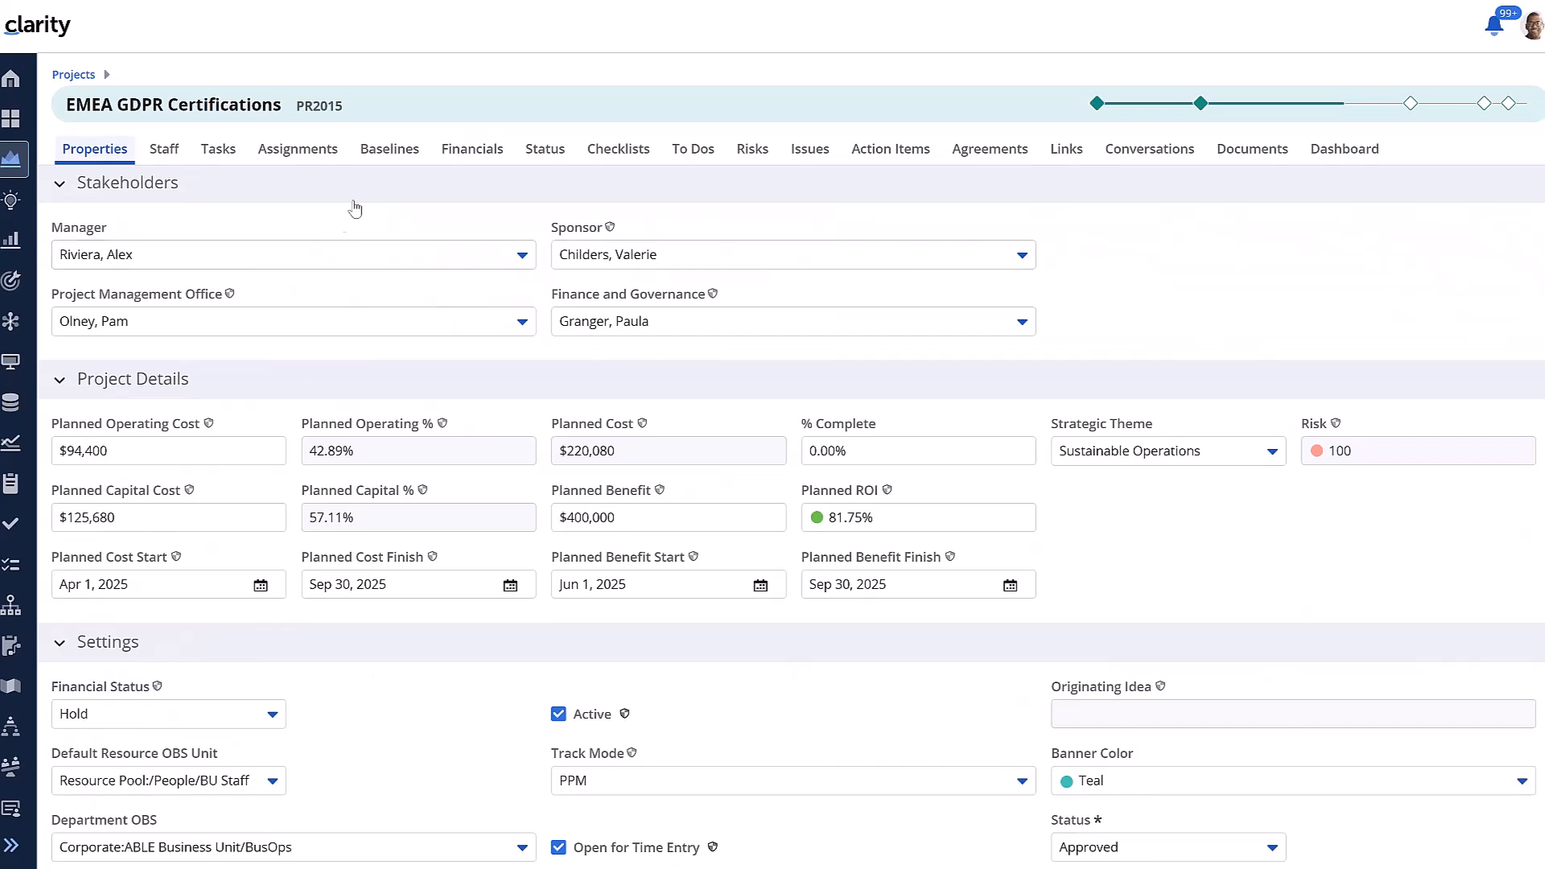
Try to edit the cost plan's start period again
{"action": "left_click", "coordinate": [471, 150]}
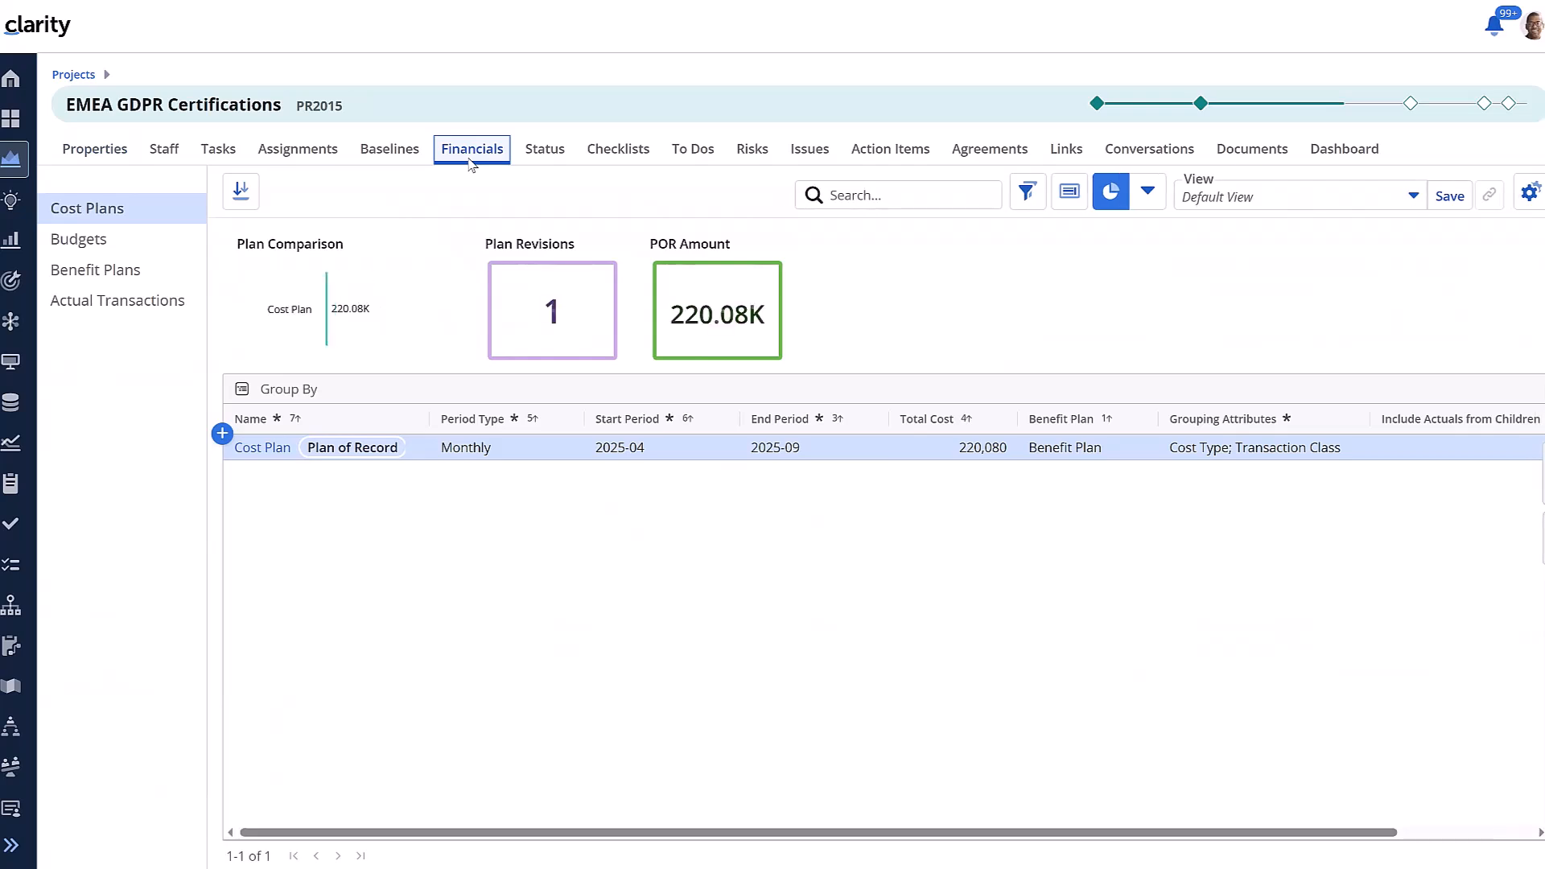
{"action": "left_click", "coordinate": [648, 448]}
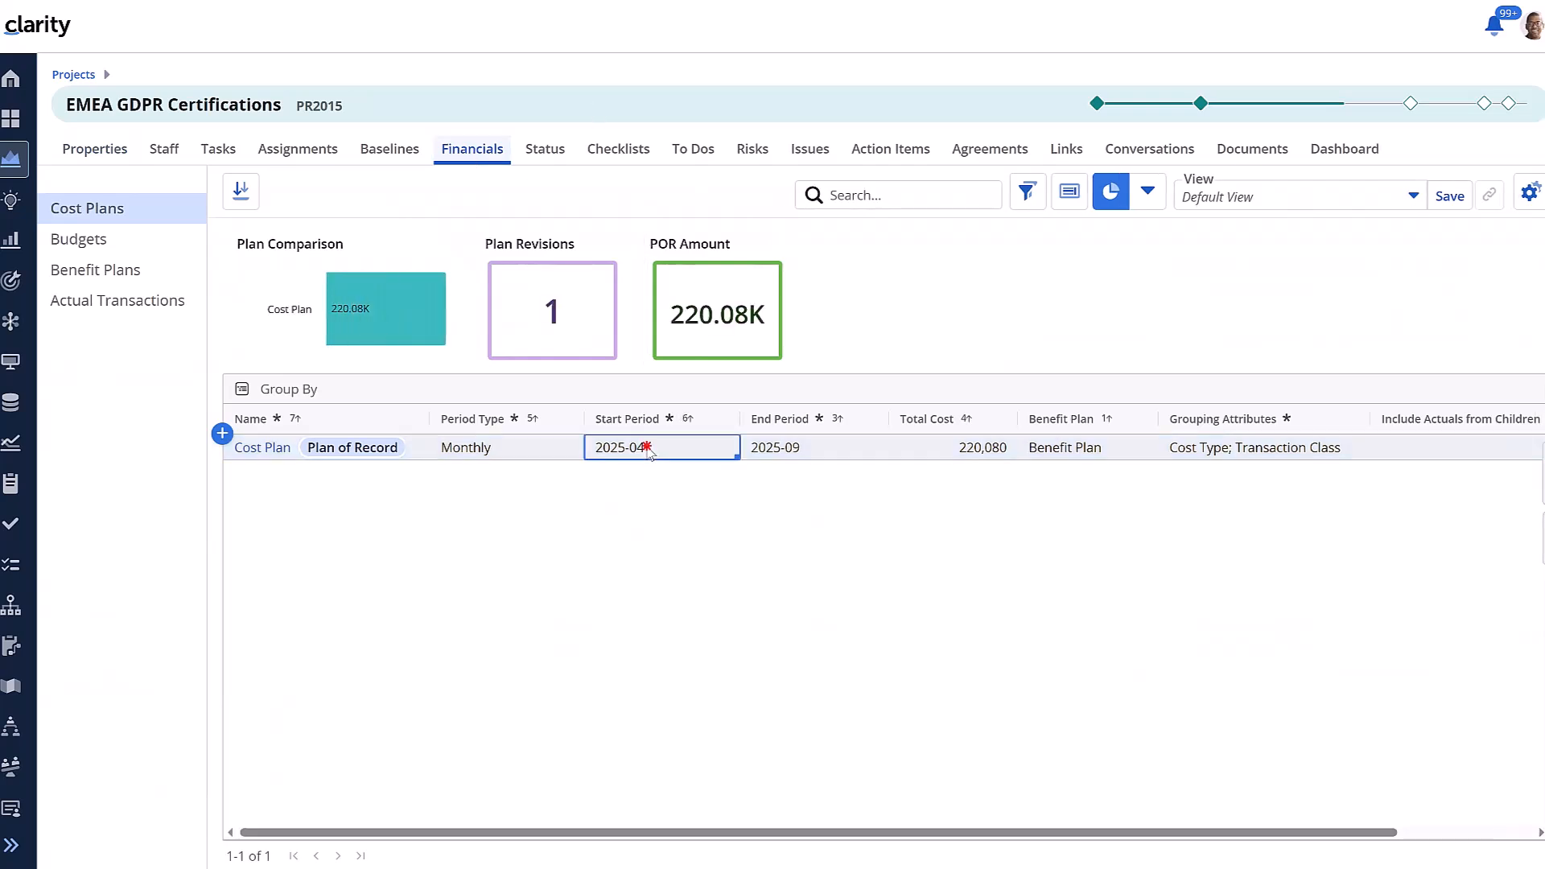
Try to edit the cost plan's start and end periods while the project is on hold
{"action": "left_click", "coordinate": [774, 457]}
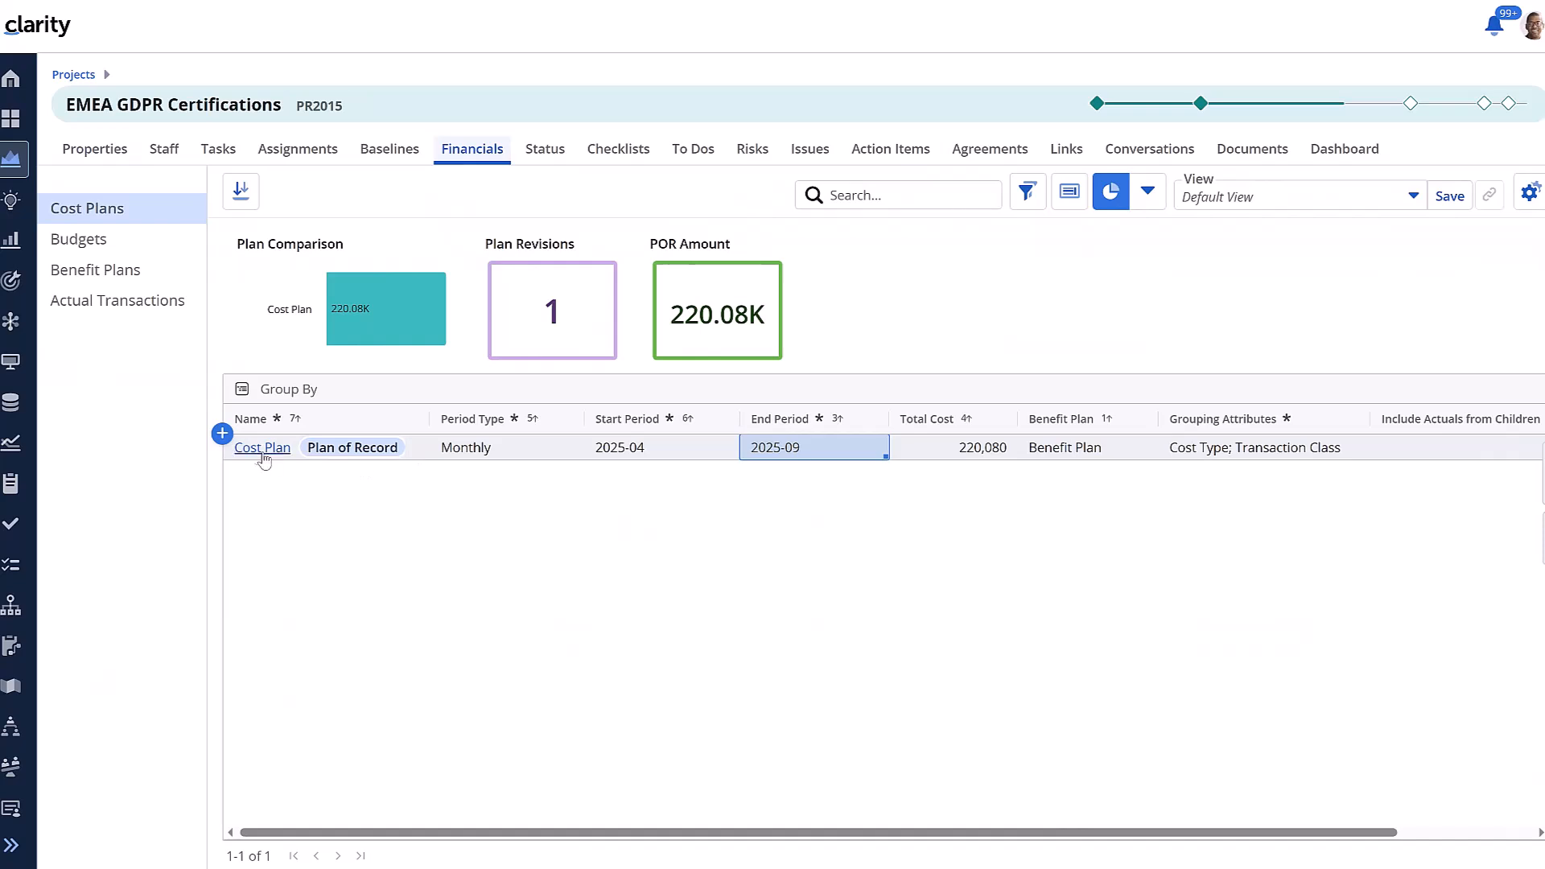
{"action": "left_click", "coordinate": [633, 452]}
{"action": "left_click", "coordinate": [787, 453]}
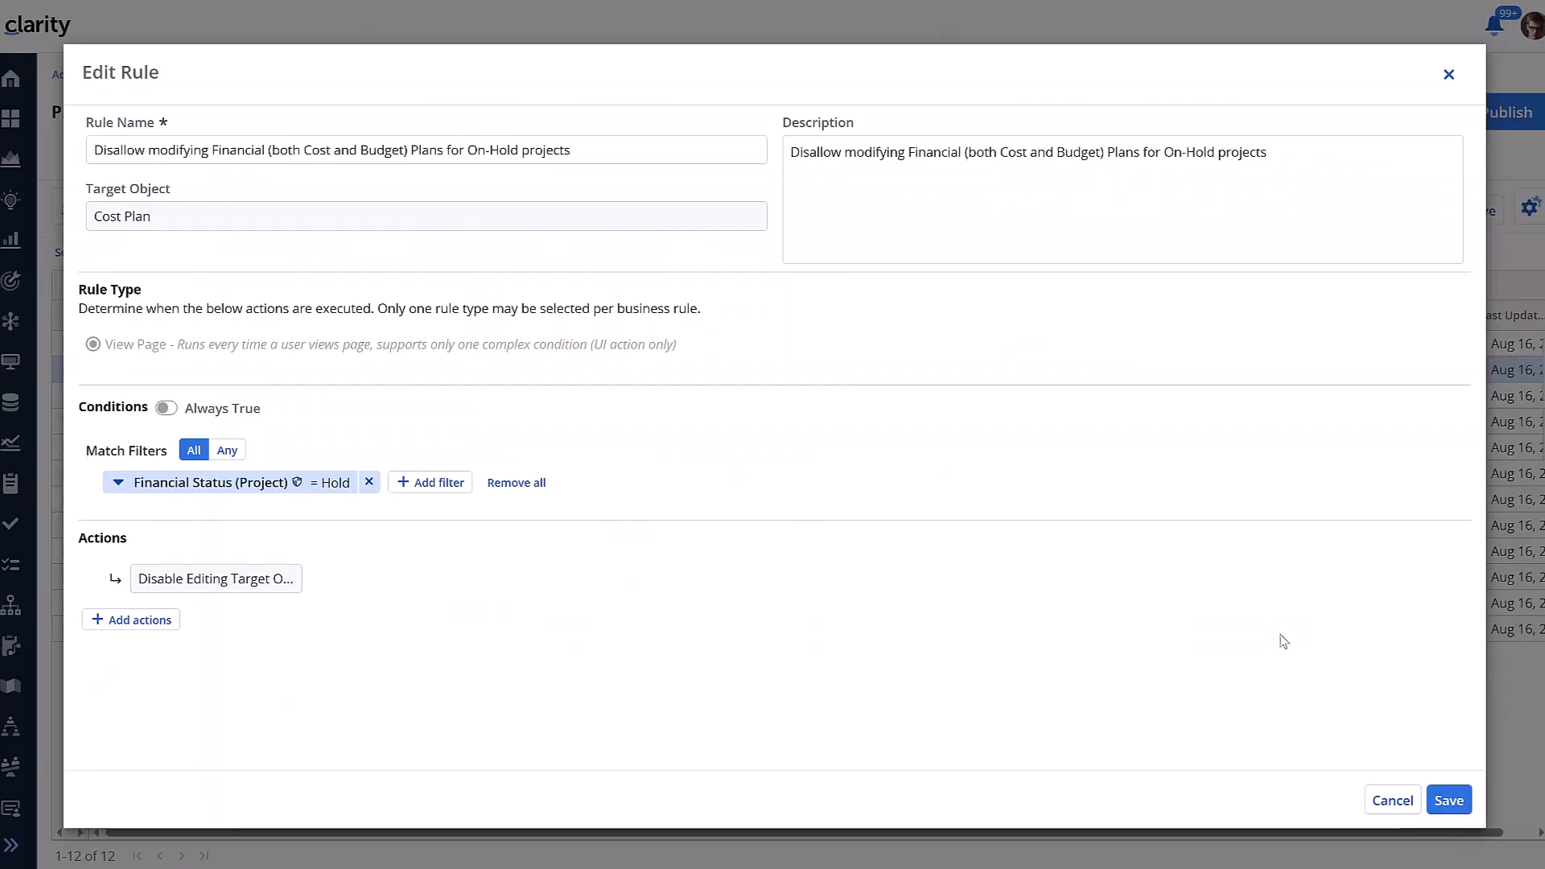
Close the on-hold rule without changes and select the rule disallowing modifying system-populated details
{"action": "left_click", "coordinate": [1391, 799]}
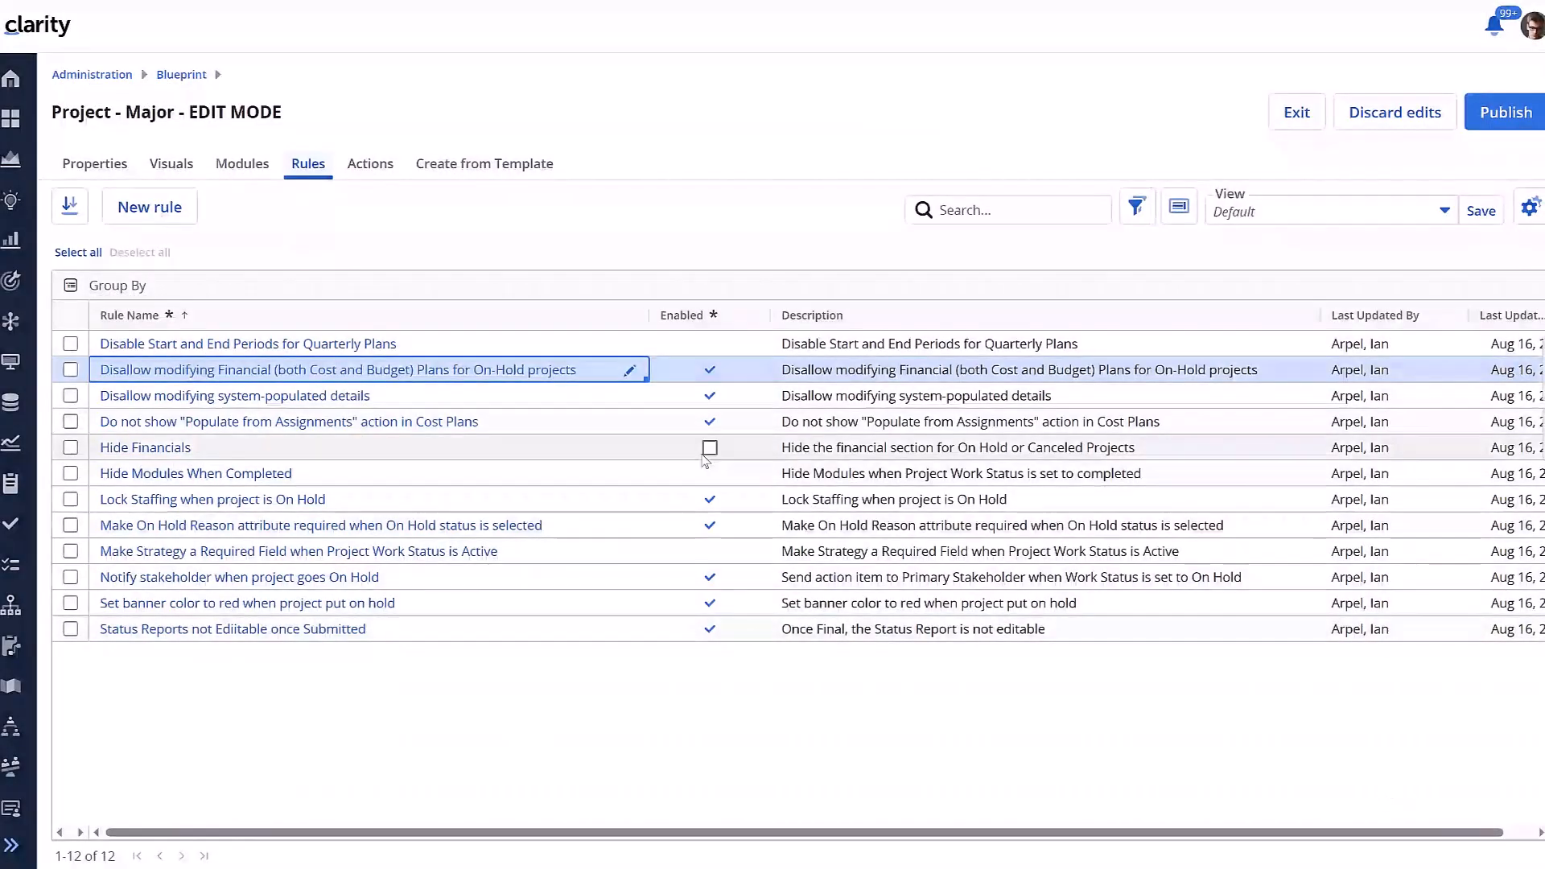
{"action": "left_click", "coordinate": [280, 396]}
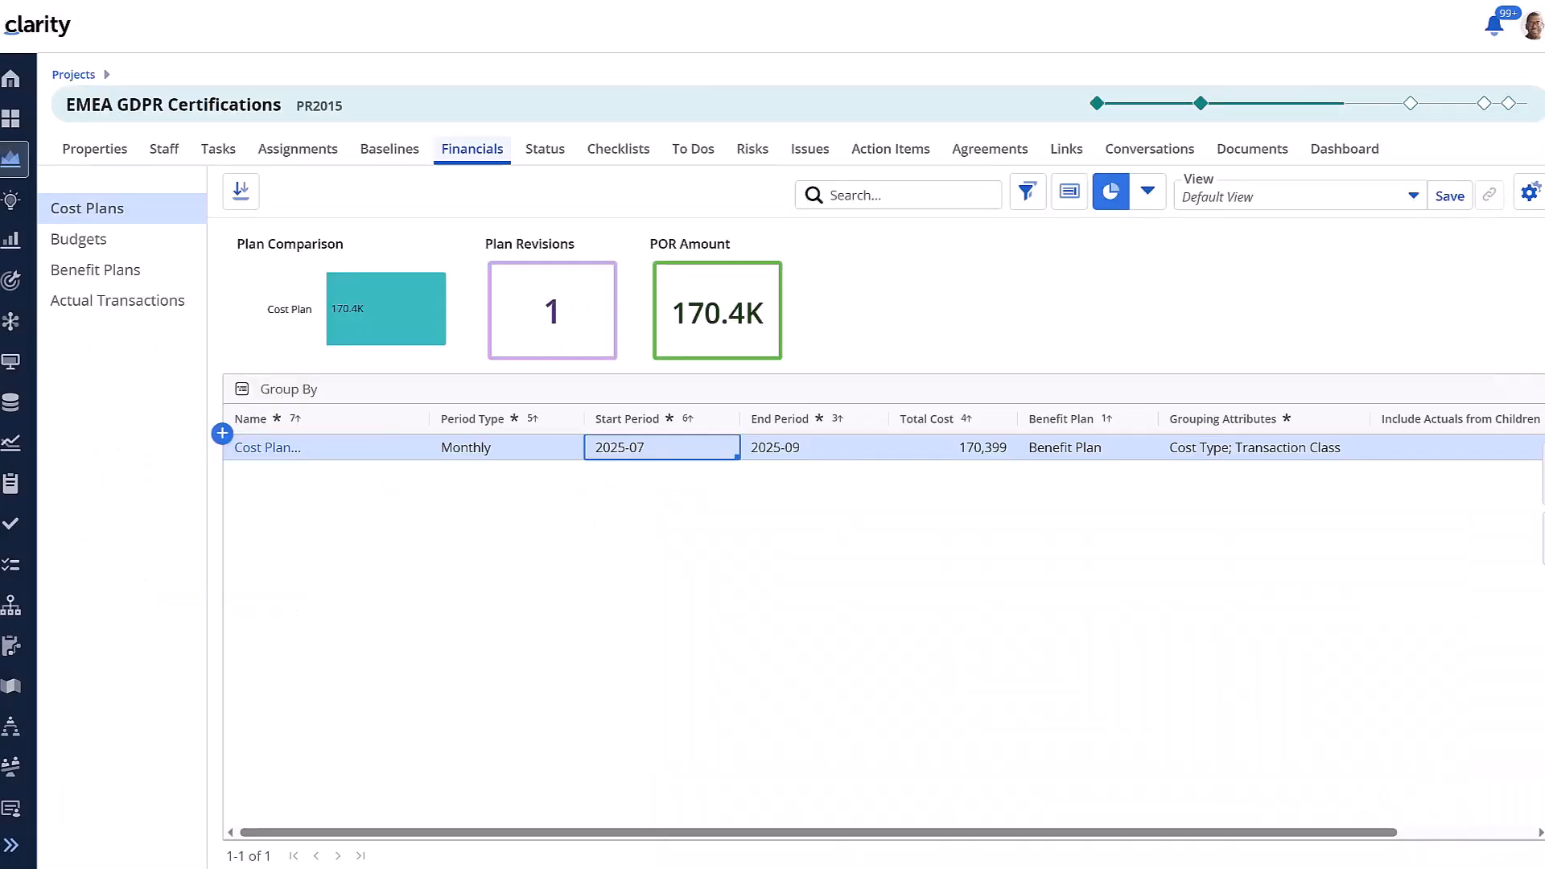
Open the cost plan to show its detail lines
{"action": "left_click", "coordinate": [296, 450]}
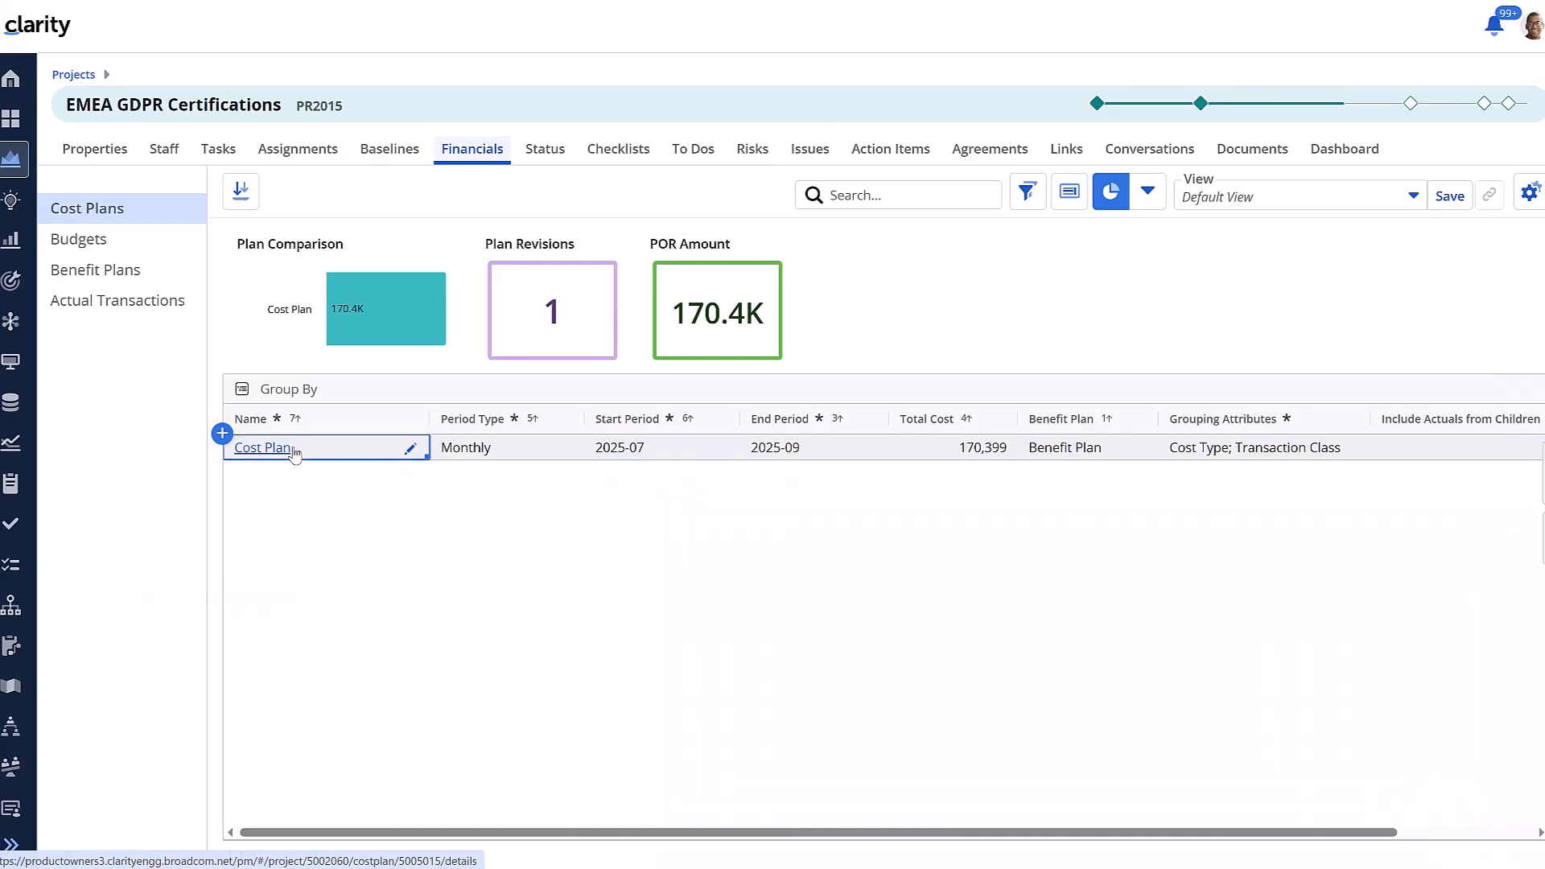
{"action": "left_click", "coordinate": [263, 447]}
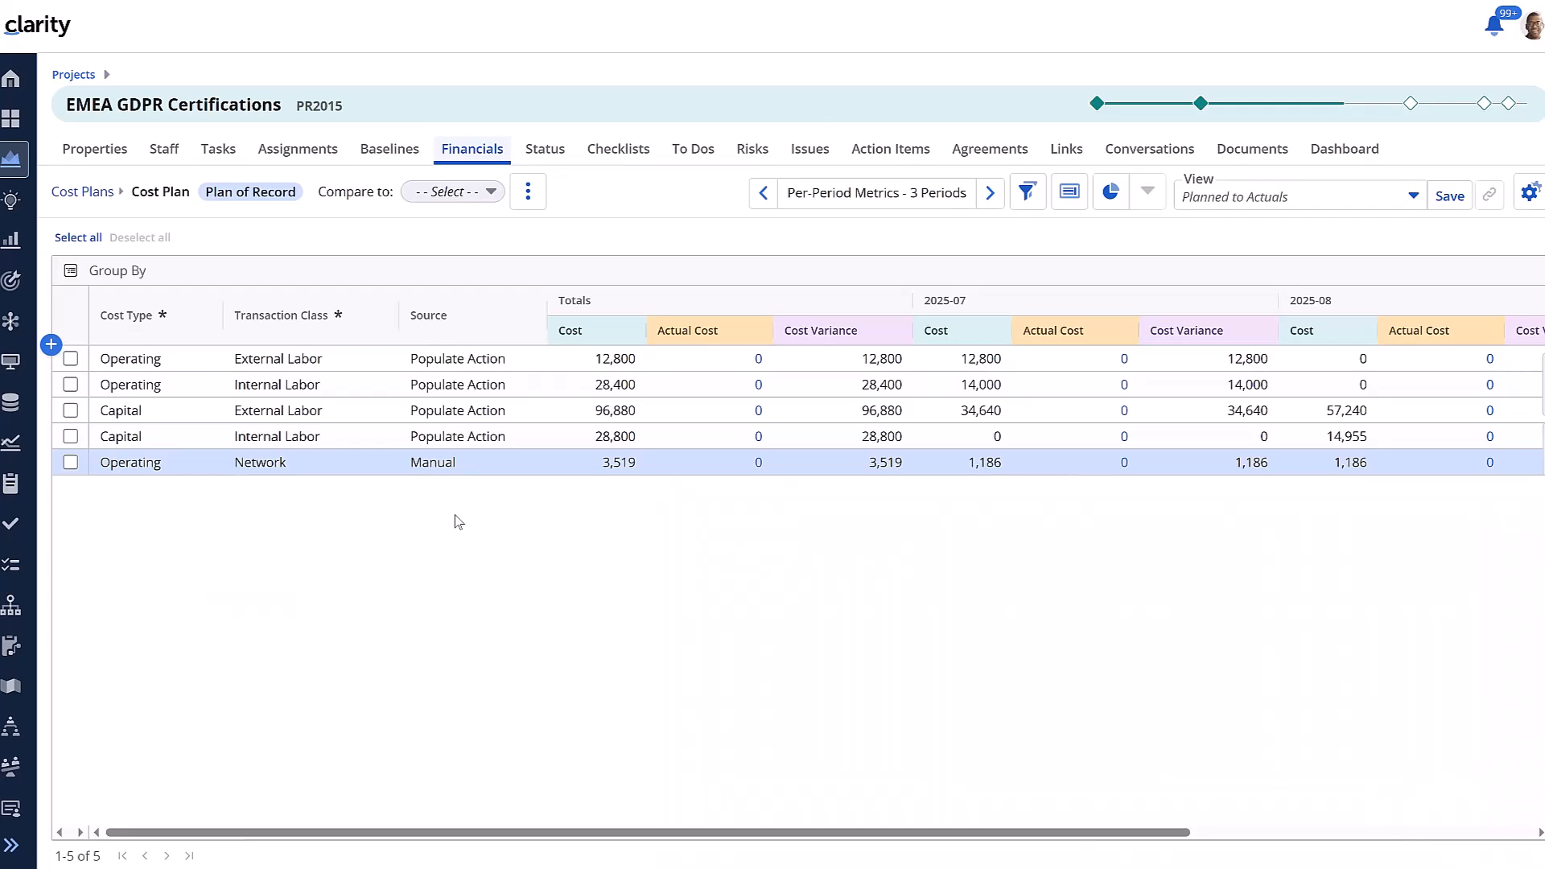
Set the total cost of the manual Operating Network line to 3520
{"action": "left_click", "coordinate": [626, 461]}
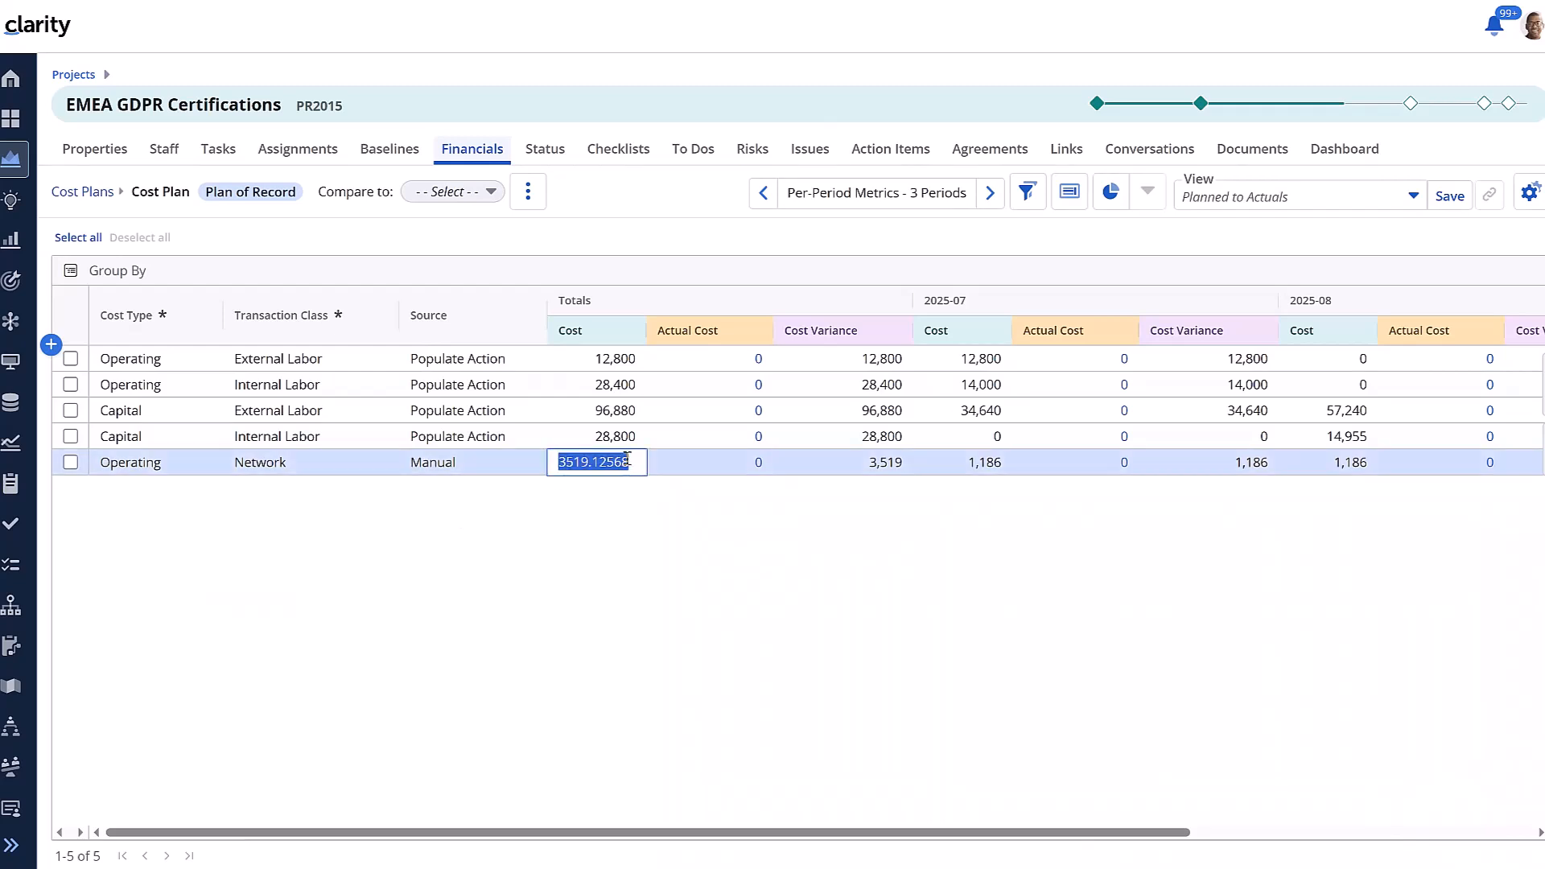
{"action": "type", "text": "3520"}
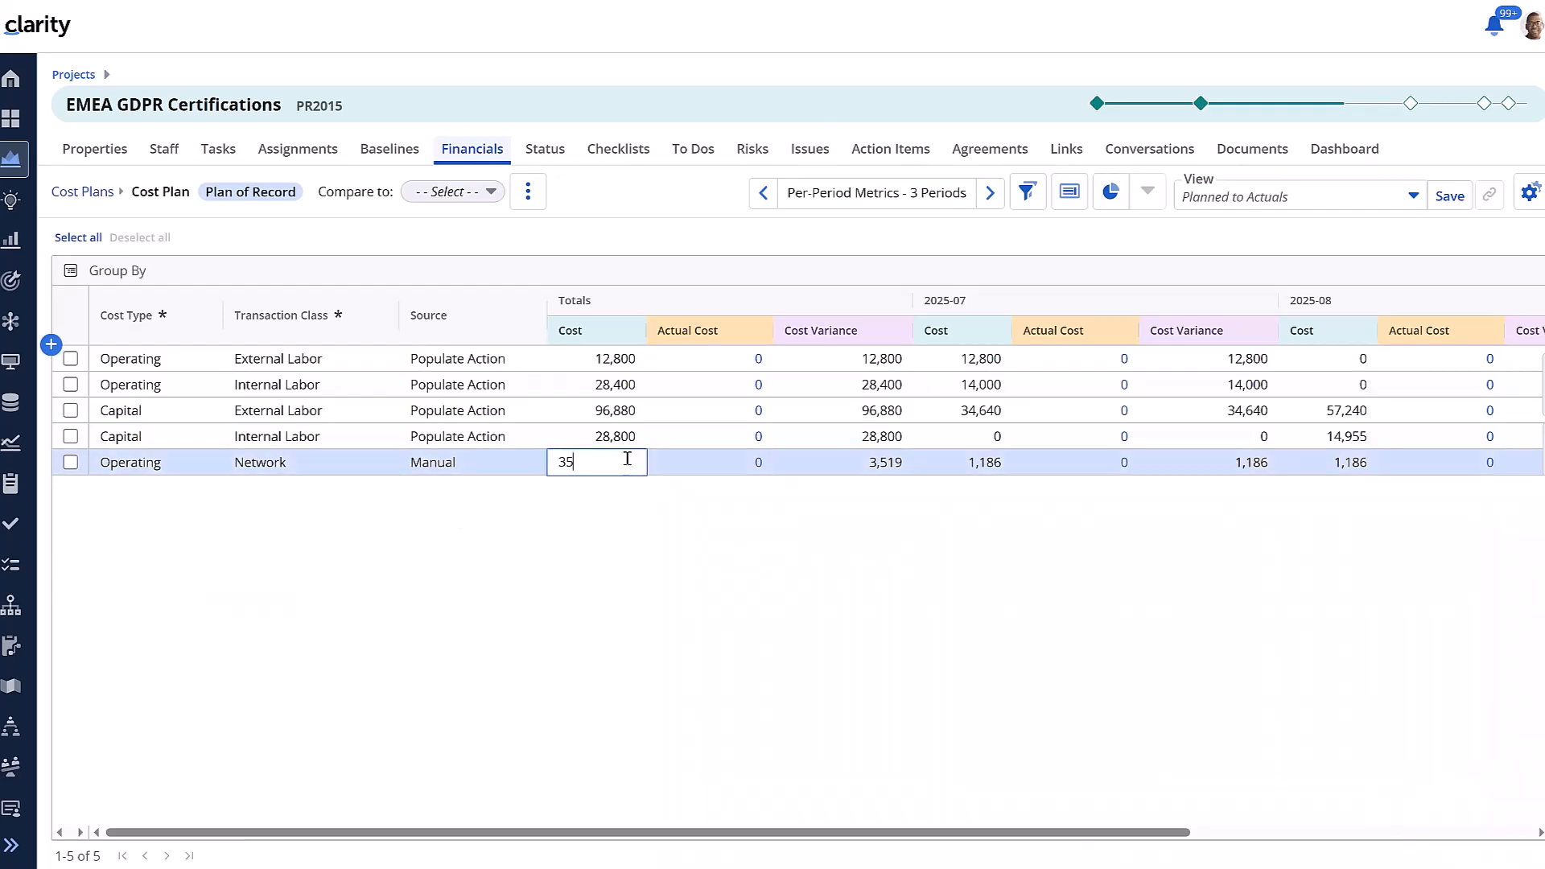
{"action": "left_click", "coordinate": [644, 588]}
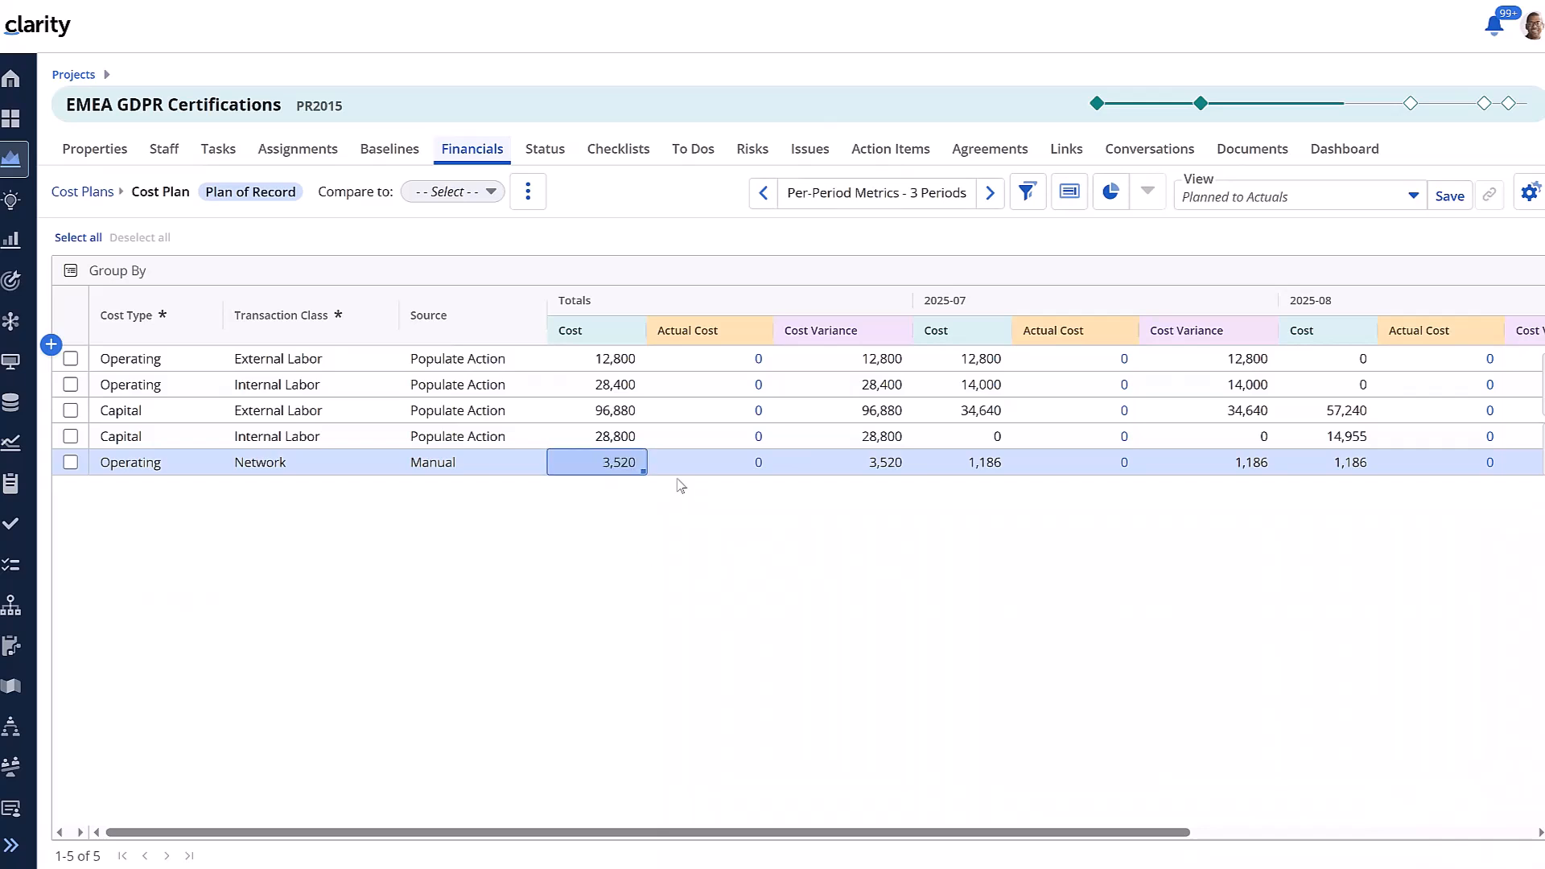
Try to edit the total costs of the Populate Action detail lines
{"action": "left_click", "coordinate": [620, 357]}
{"action": "left_click", "coordinate": [616, 374]}
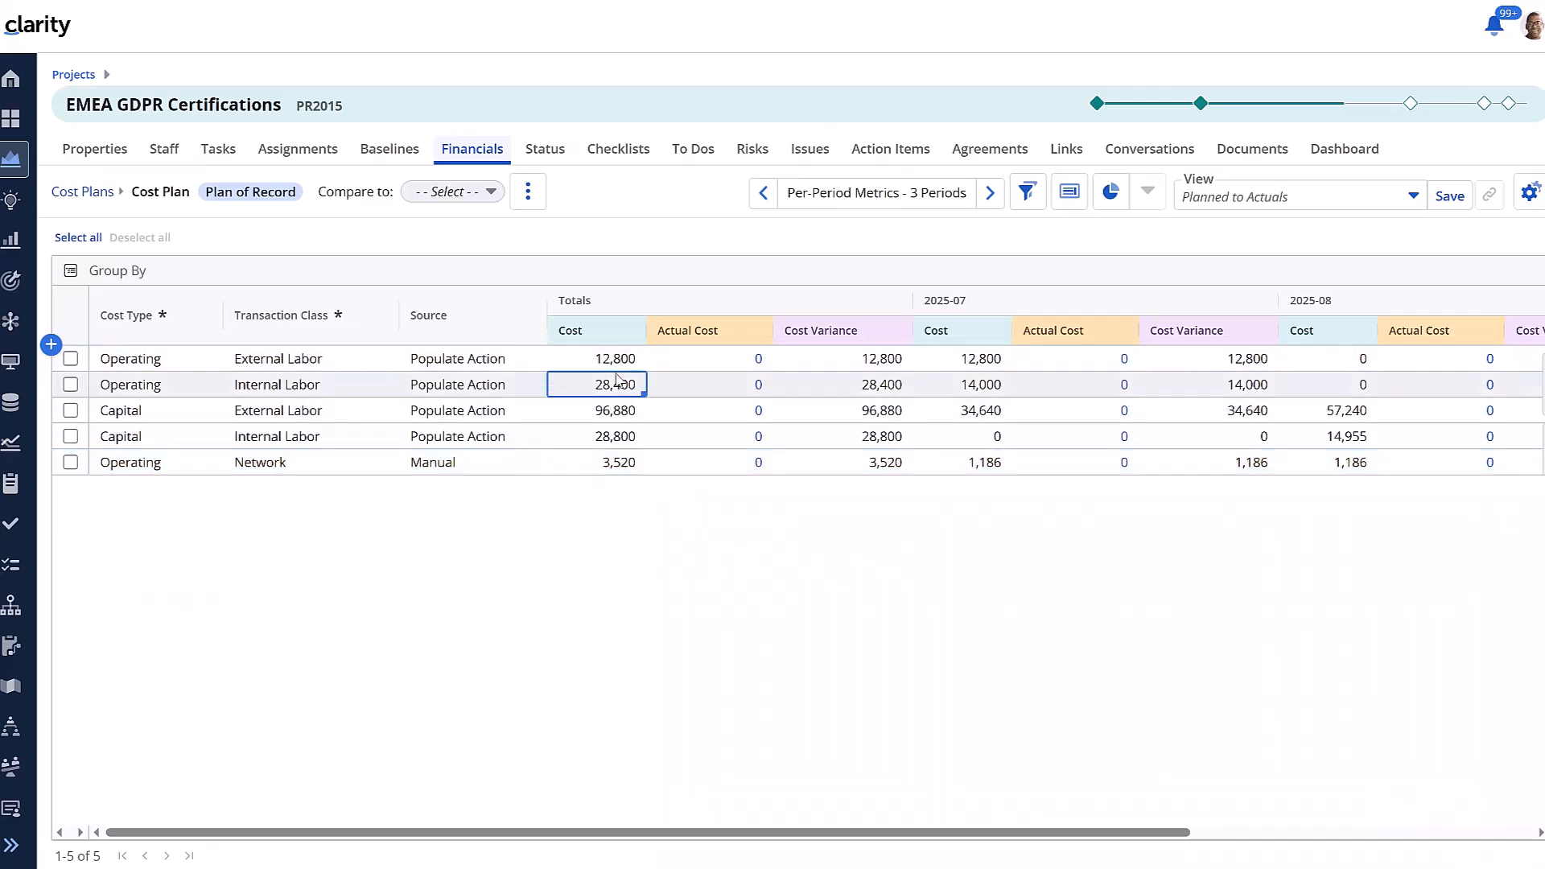
{"action": "left_click", "coordinate": [604, 410]}
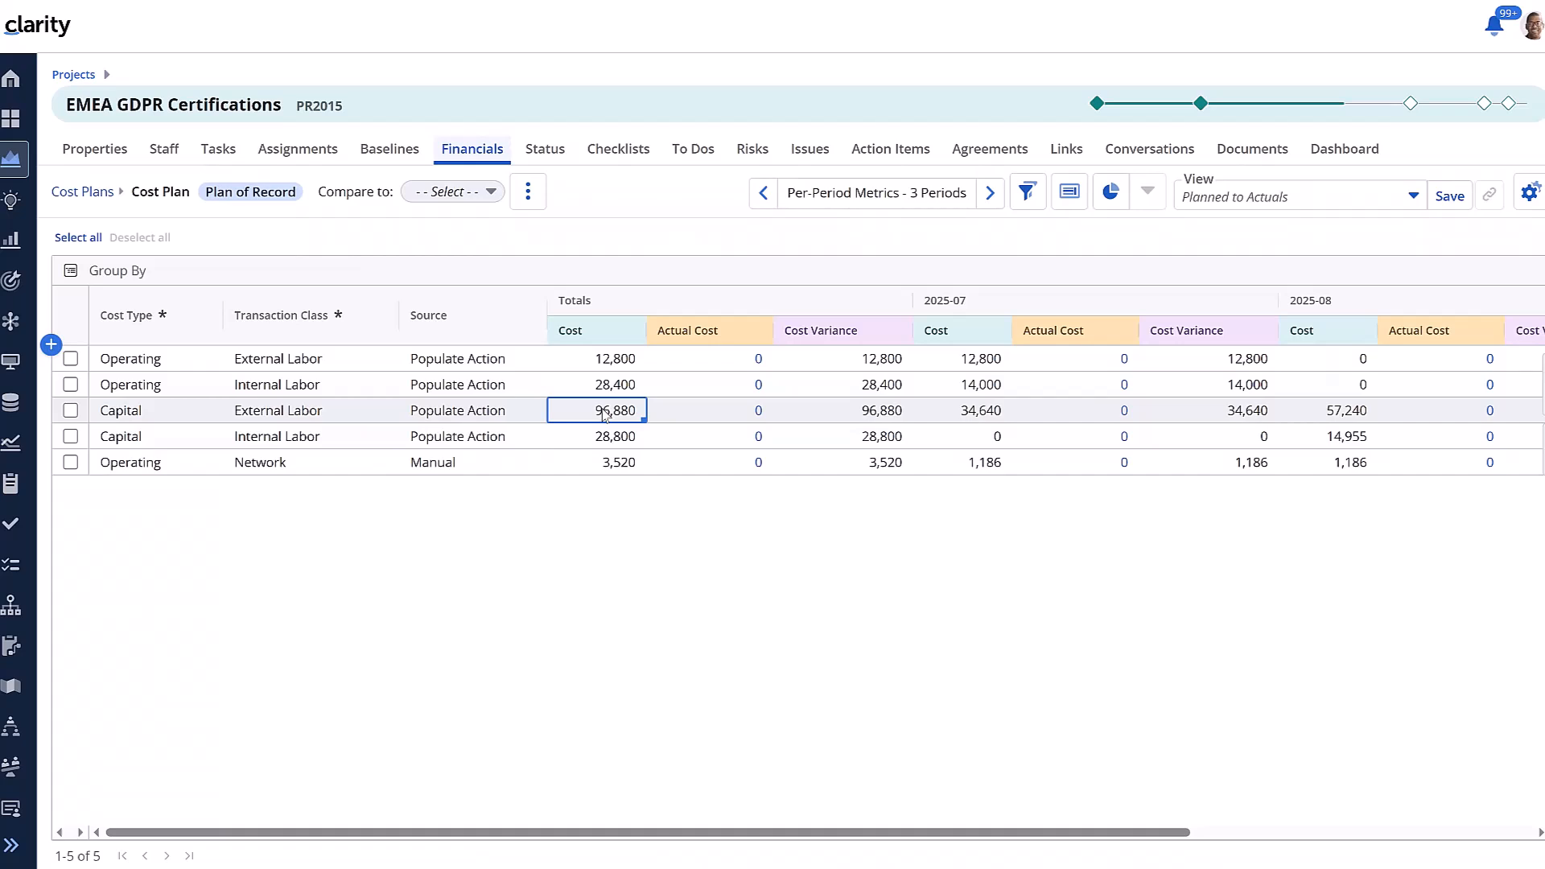
{"action": "key", "text": "Down"}
{"action": "key", "text": "Down"}
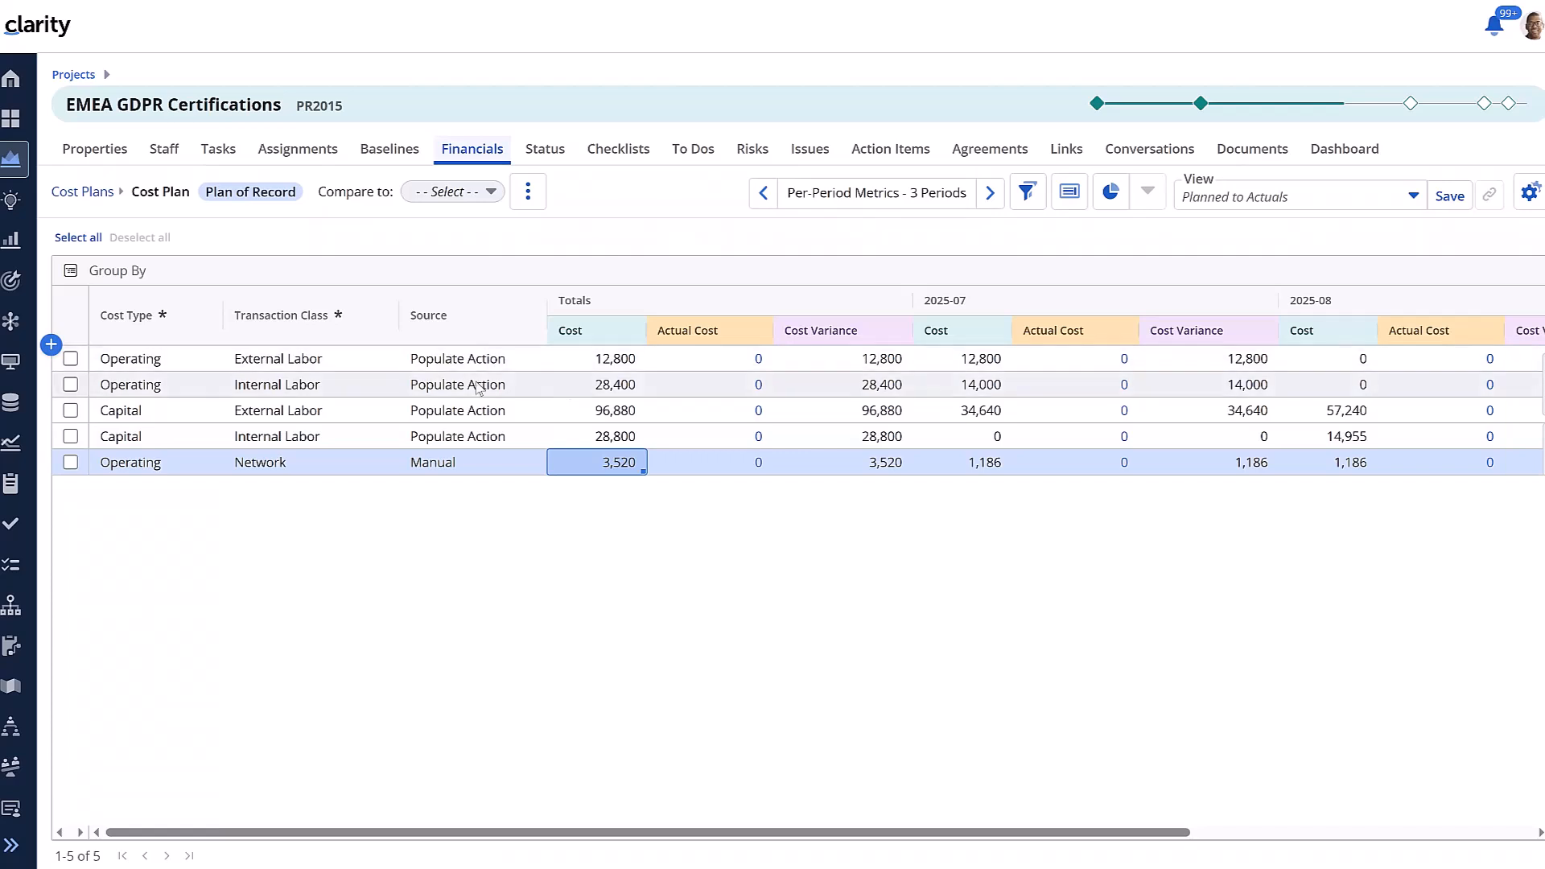
Open the row menus of the Internal Labor and Network lines to check whether rows can be deleted
{"action": "right_click", "coordinate": [592, 391]}
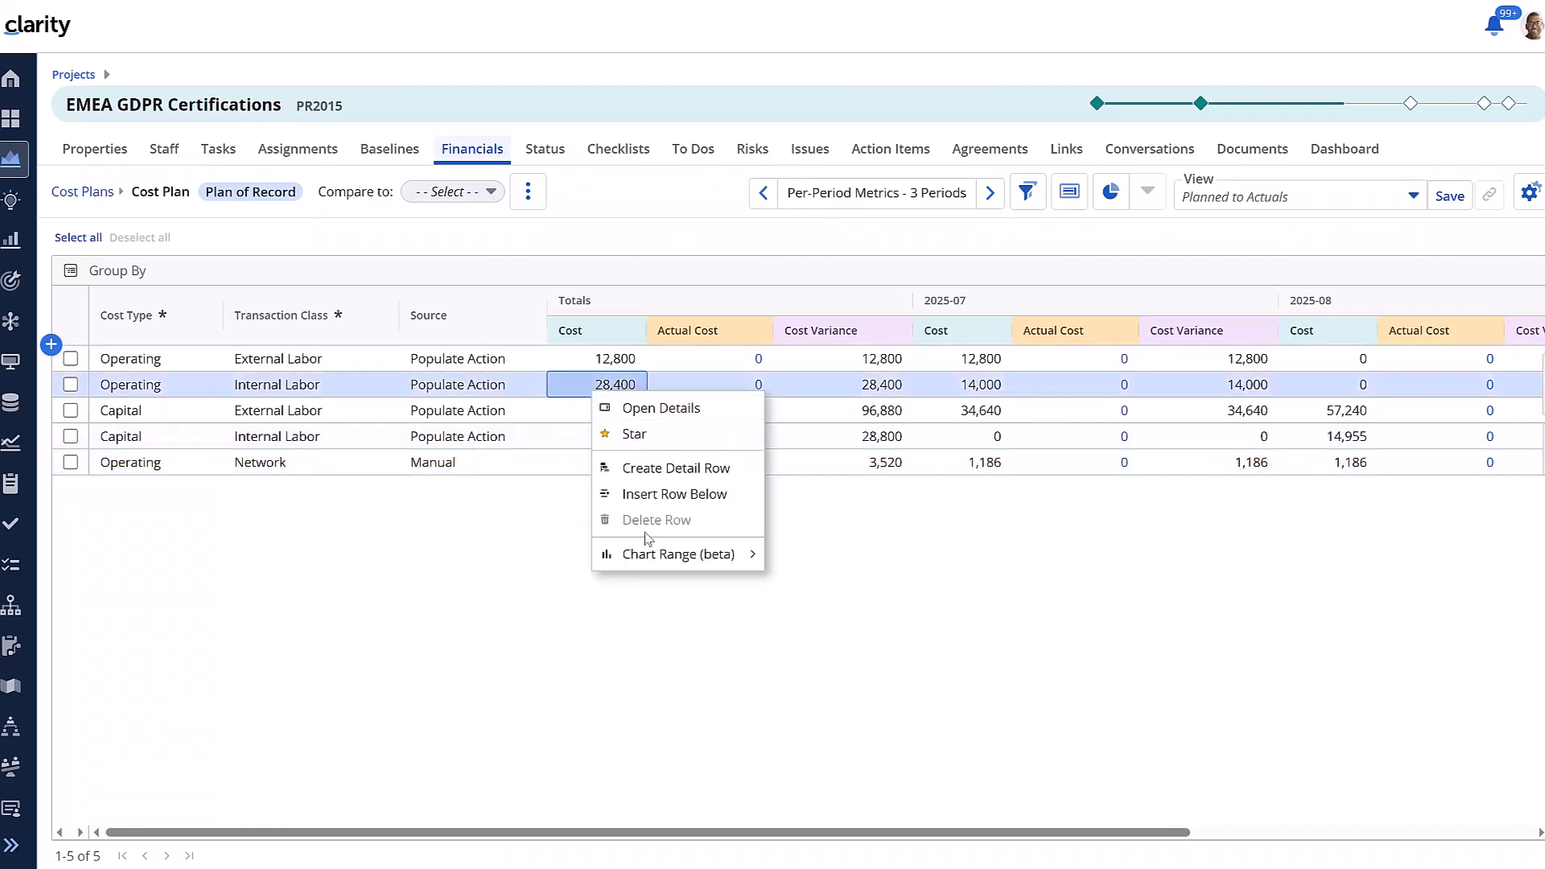
{"action": "left_click", "coordinate": [510, 556]}
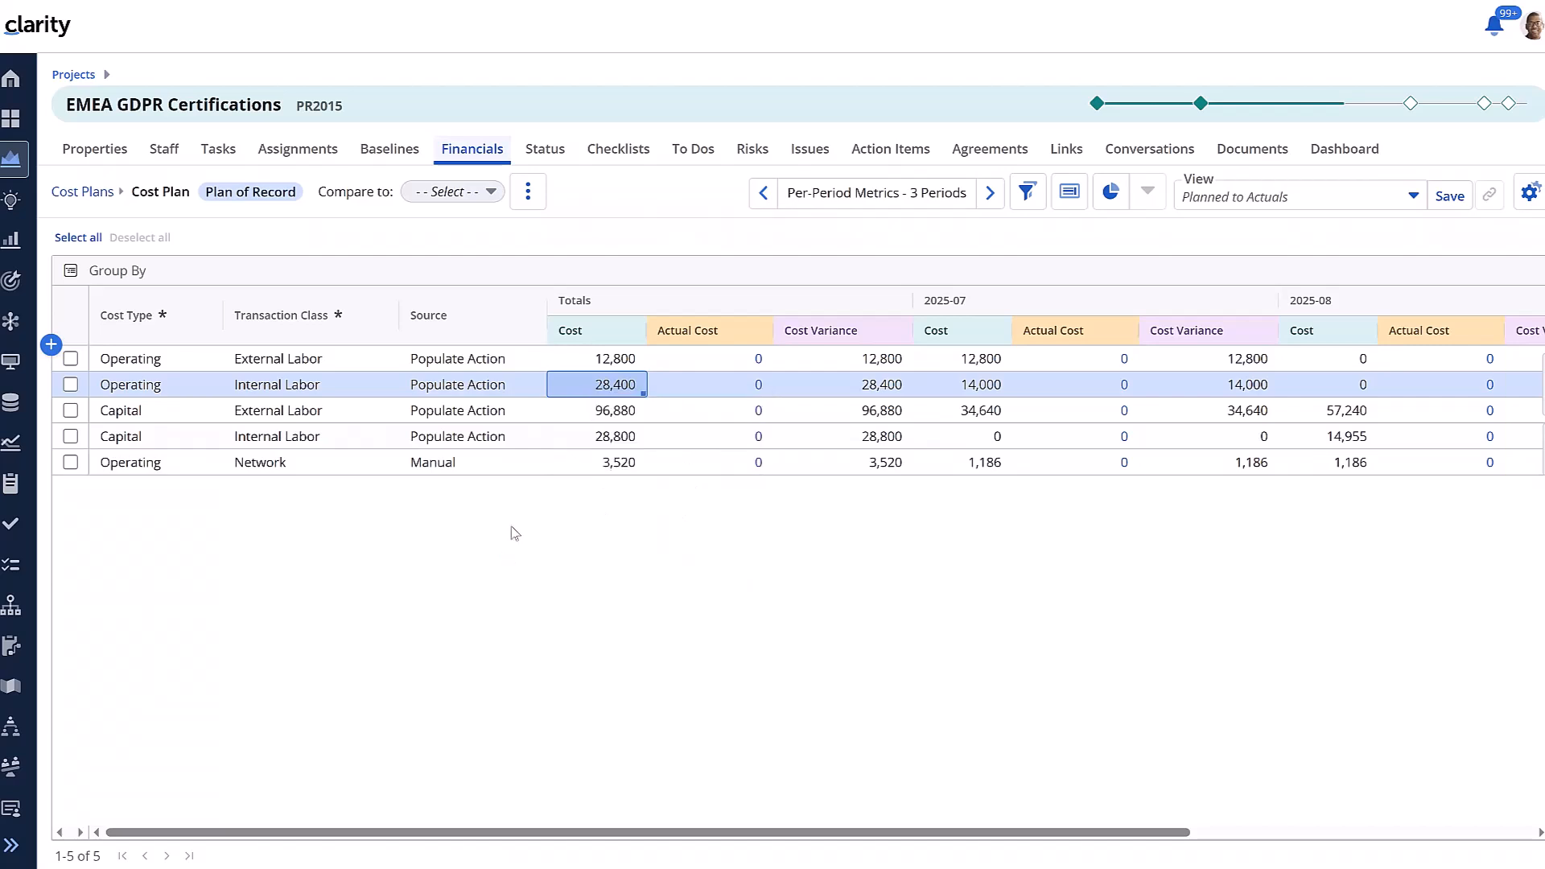
{"action": "right_click", "coordinate": [528, 473]}
{"action": "left_click", "coordinate": [449, 564]}
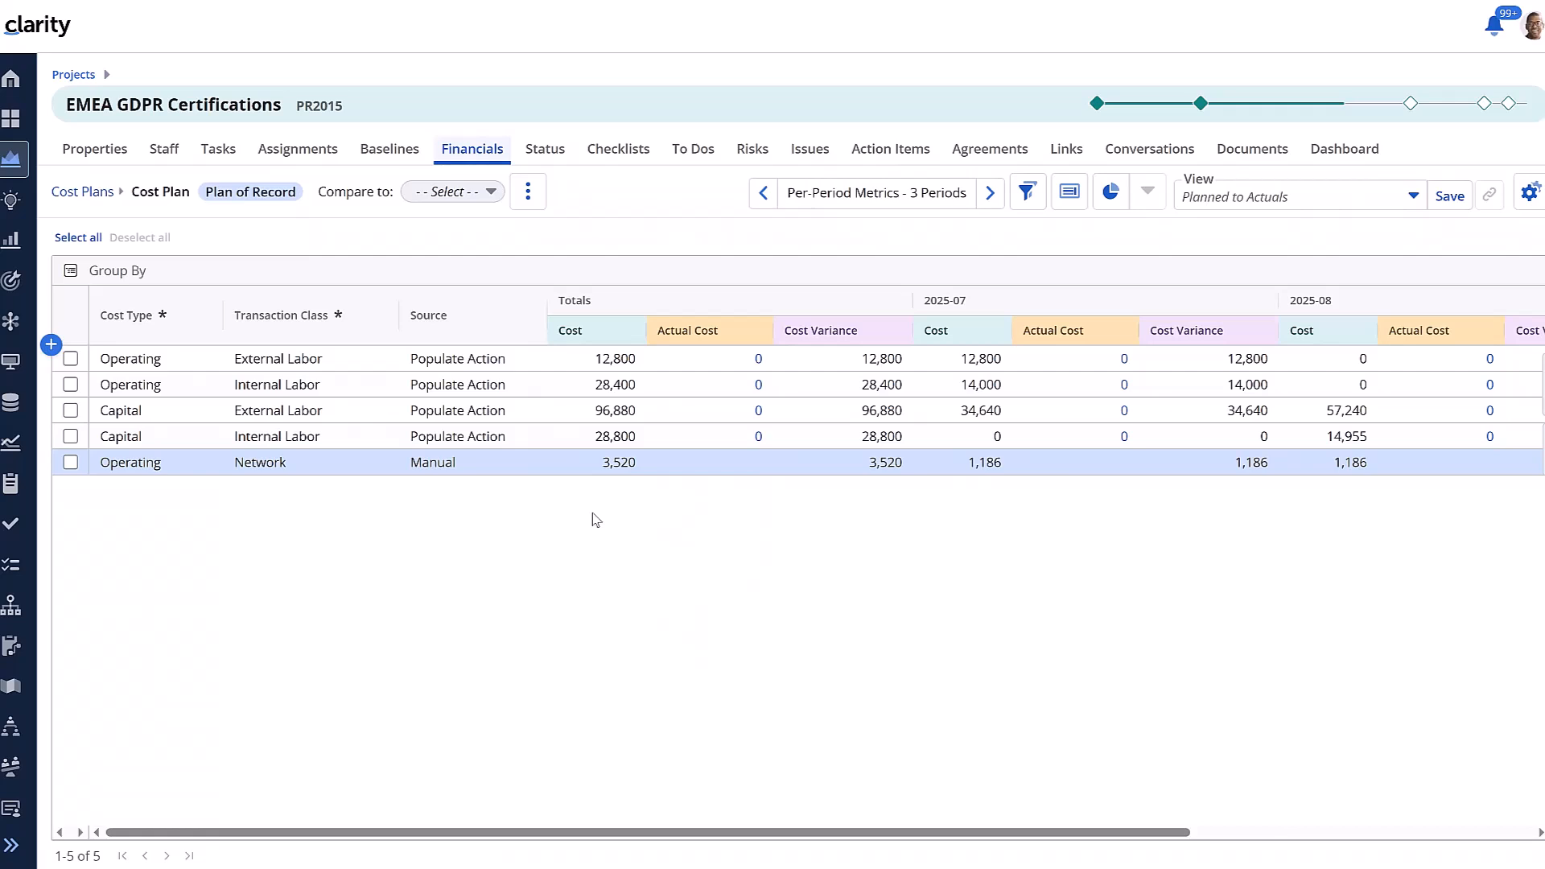
Open the cost plan's actions menu to review the available actions
{"action": "left_click", "coordinate": [528, 191]}
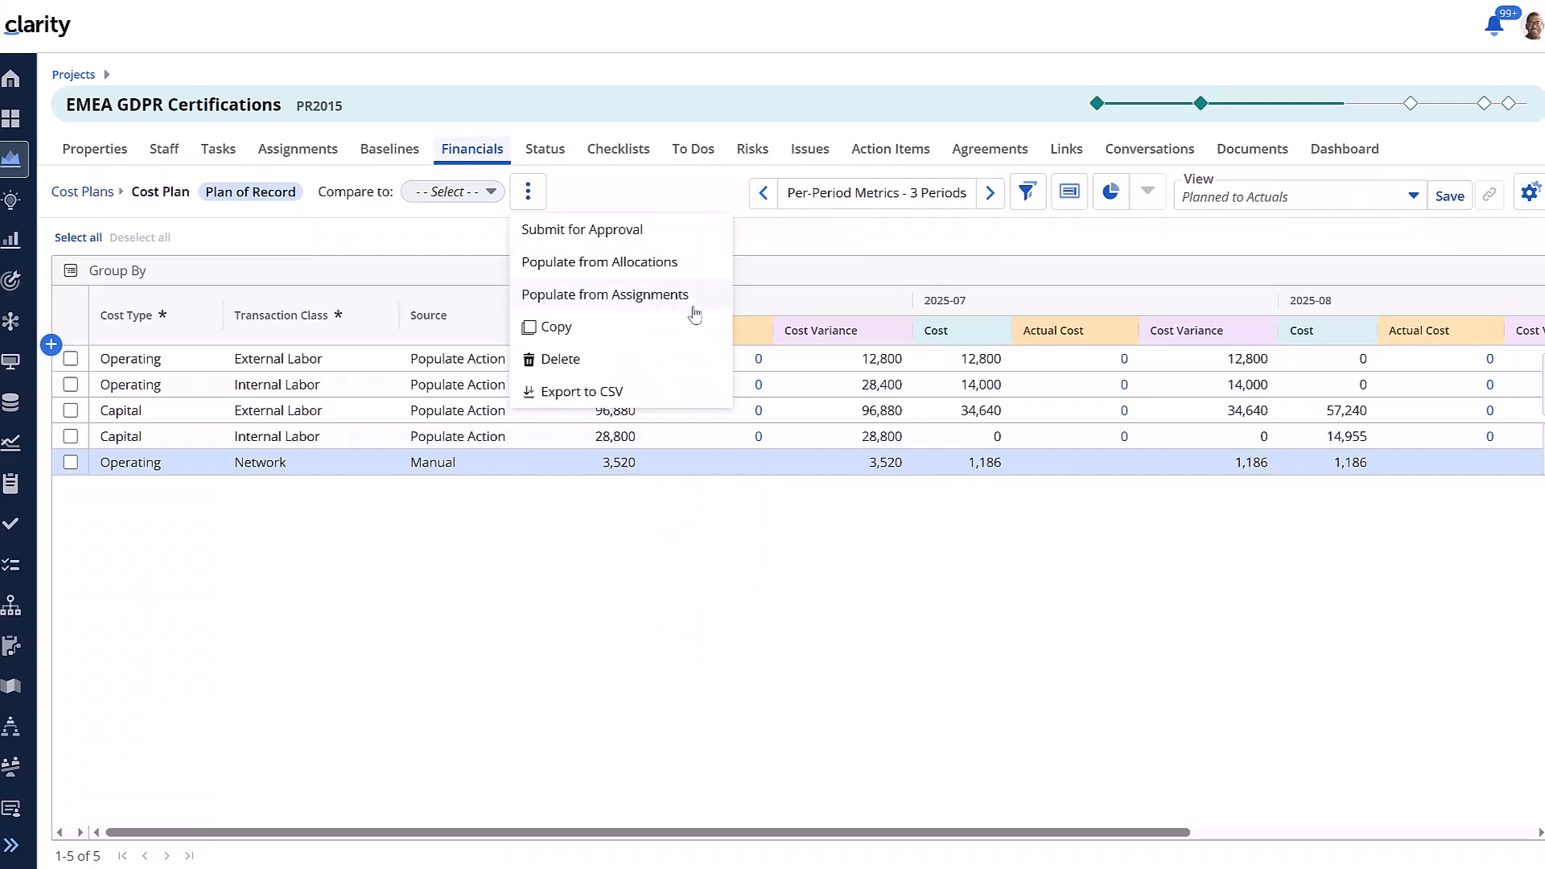
{"action": "left_click", "coordinate": [619, 642]}
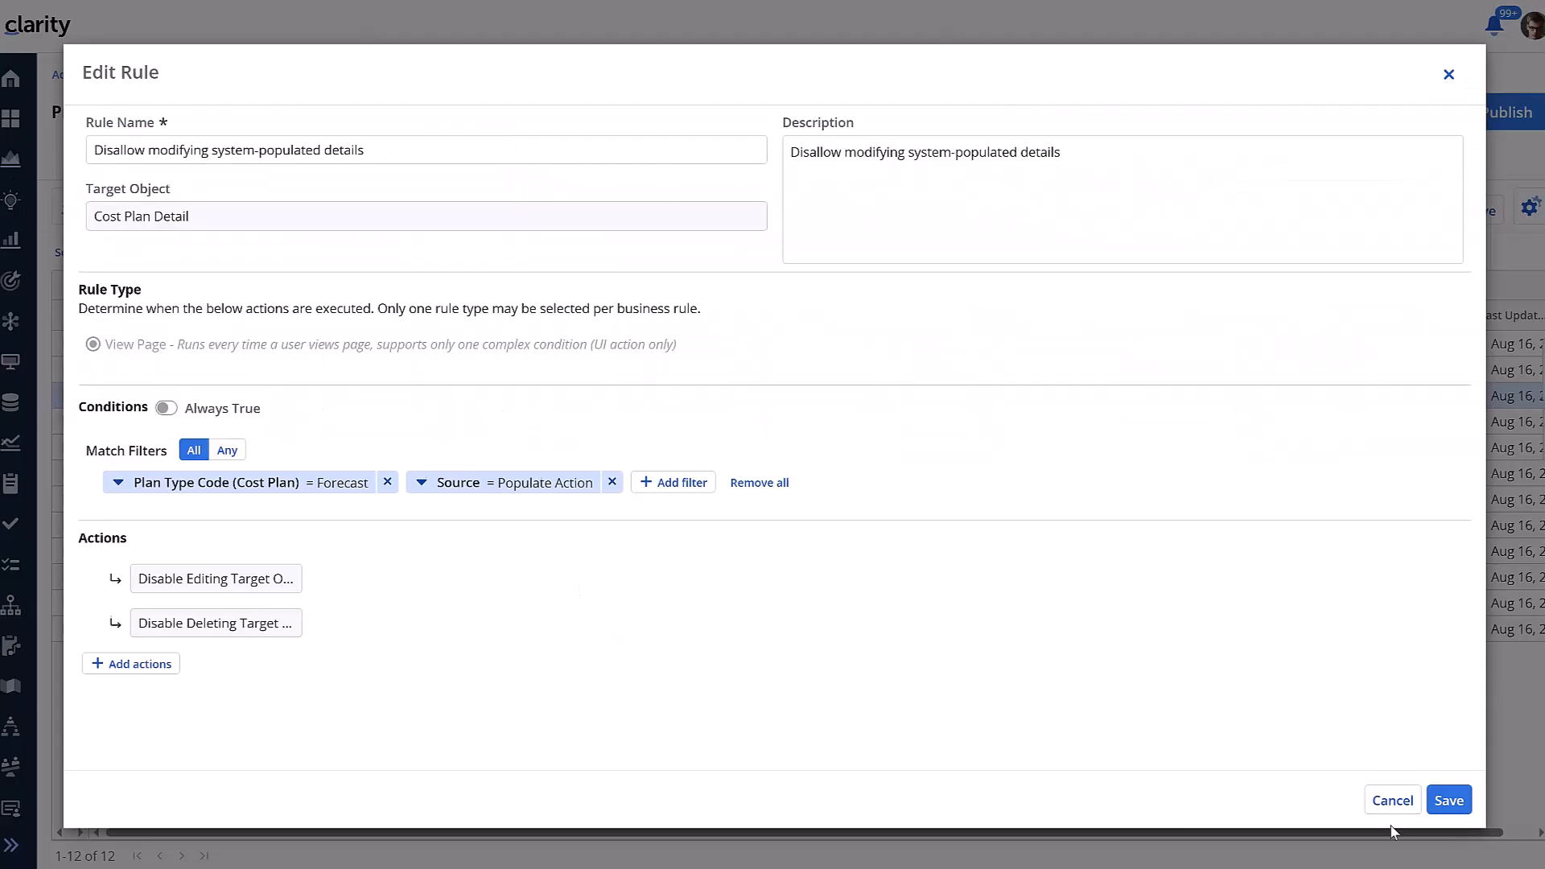
Review the rules for system-populated details and for hiding the Populate from Assignments action, closing both unchanged
{"action": "left_click", "coordinate": [1392, 800]}
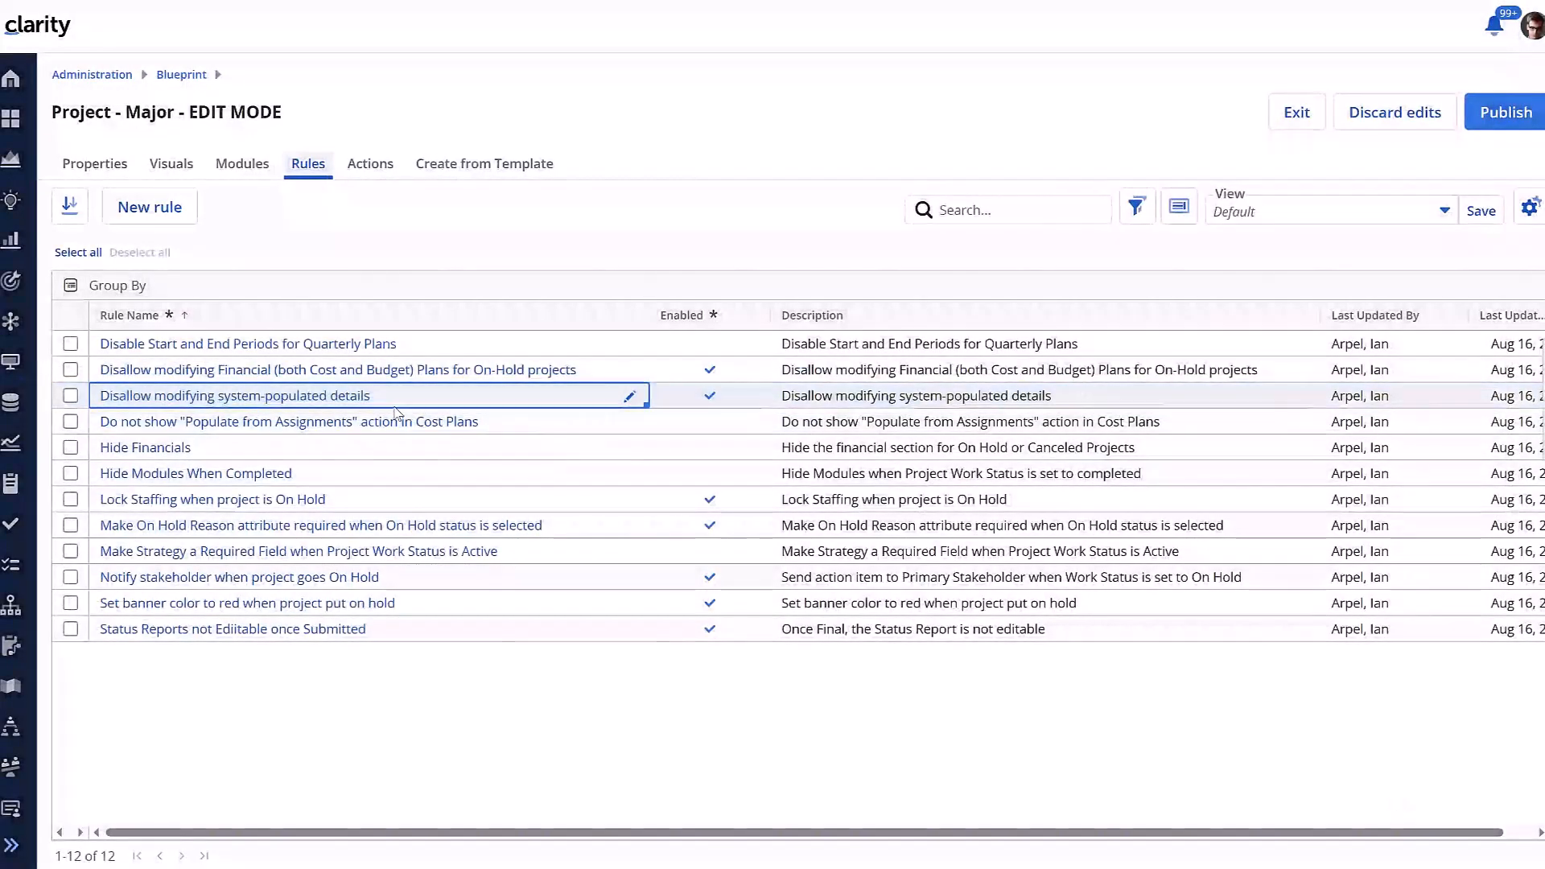
{"action": "left_click", "coordinate": [394, 421]}
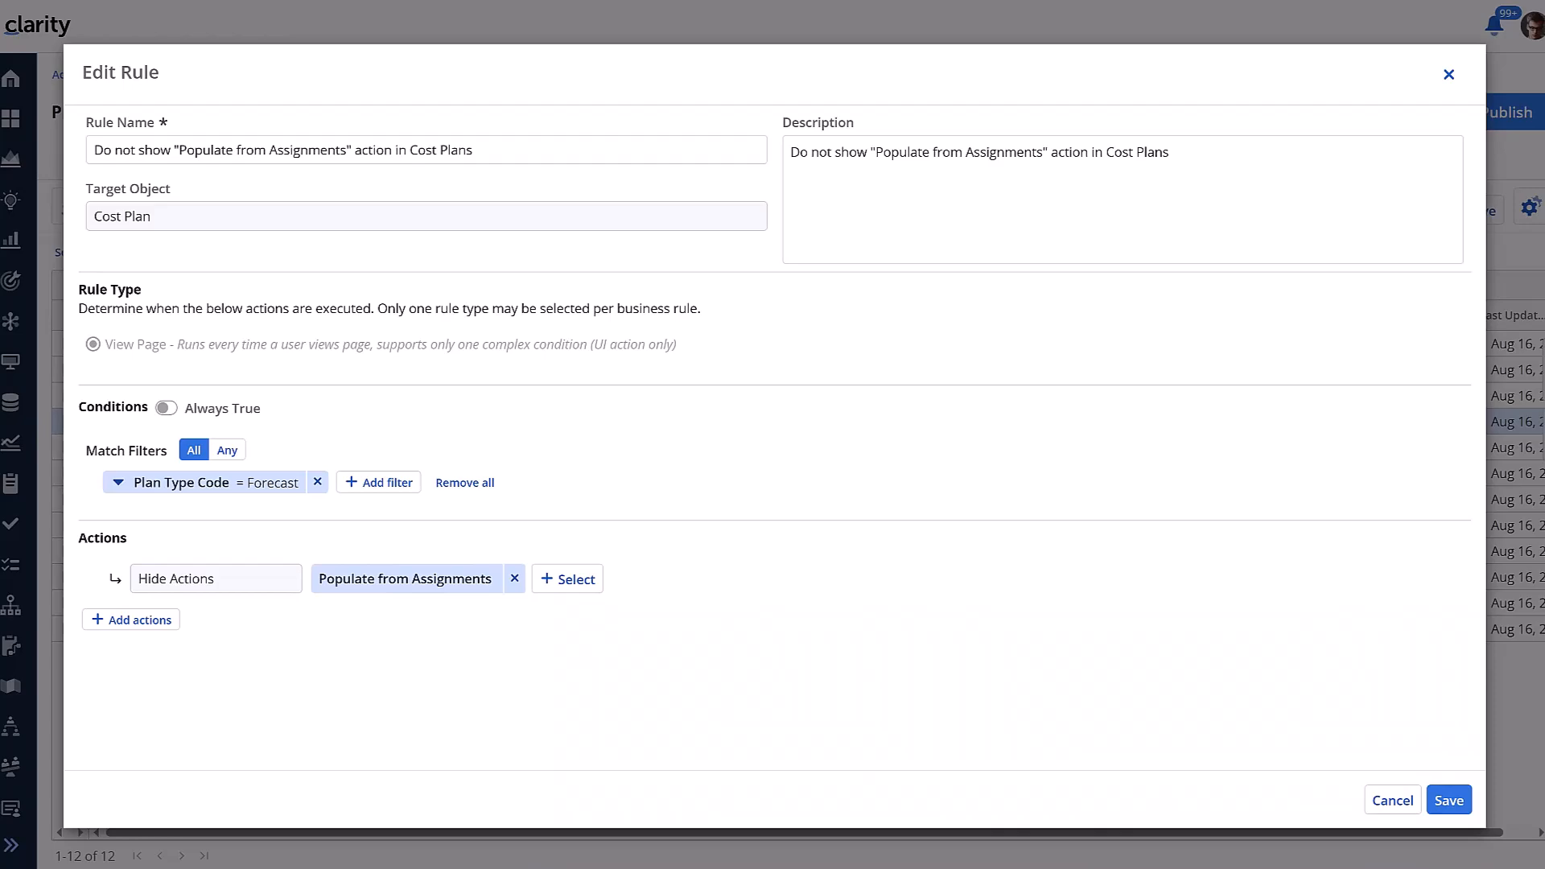
{"action": "left_click", "coordinate": [1389, 802]}
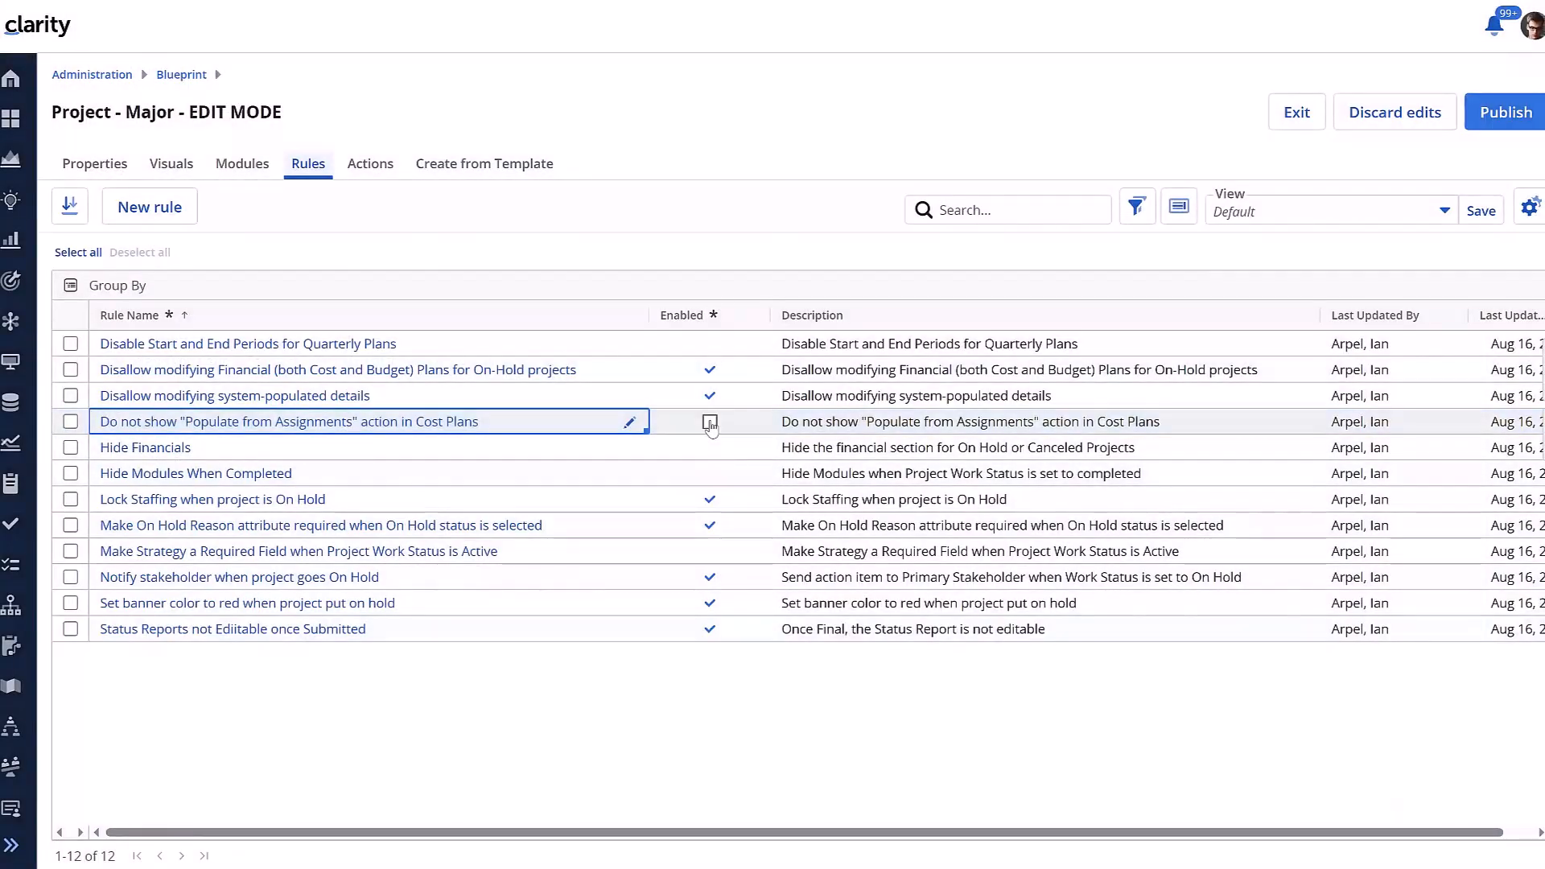
Enable the rule hiding Populate from Assignments in cost plans and publish the blueprint
{"action": "left_click", "coordinate": [710, 423]}
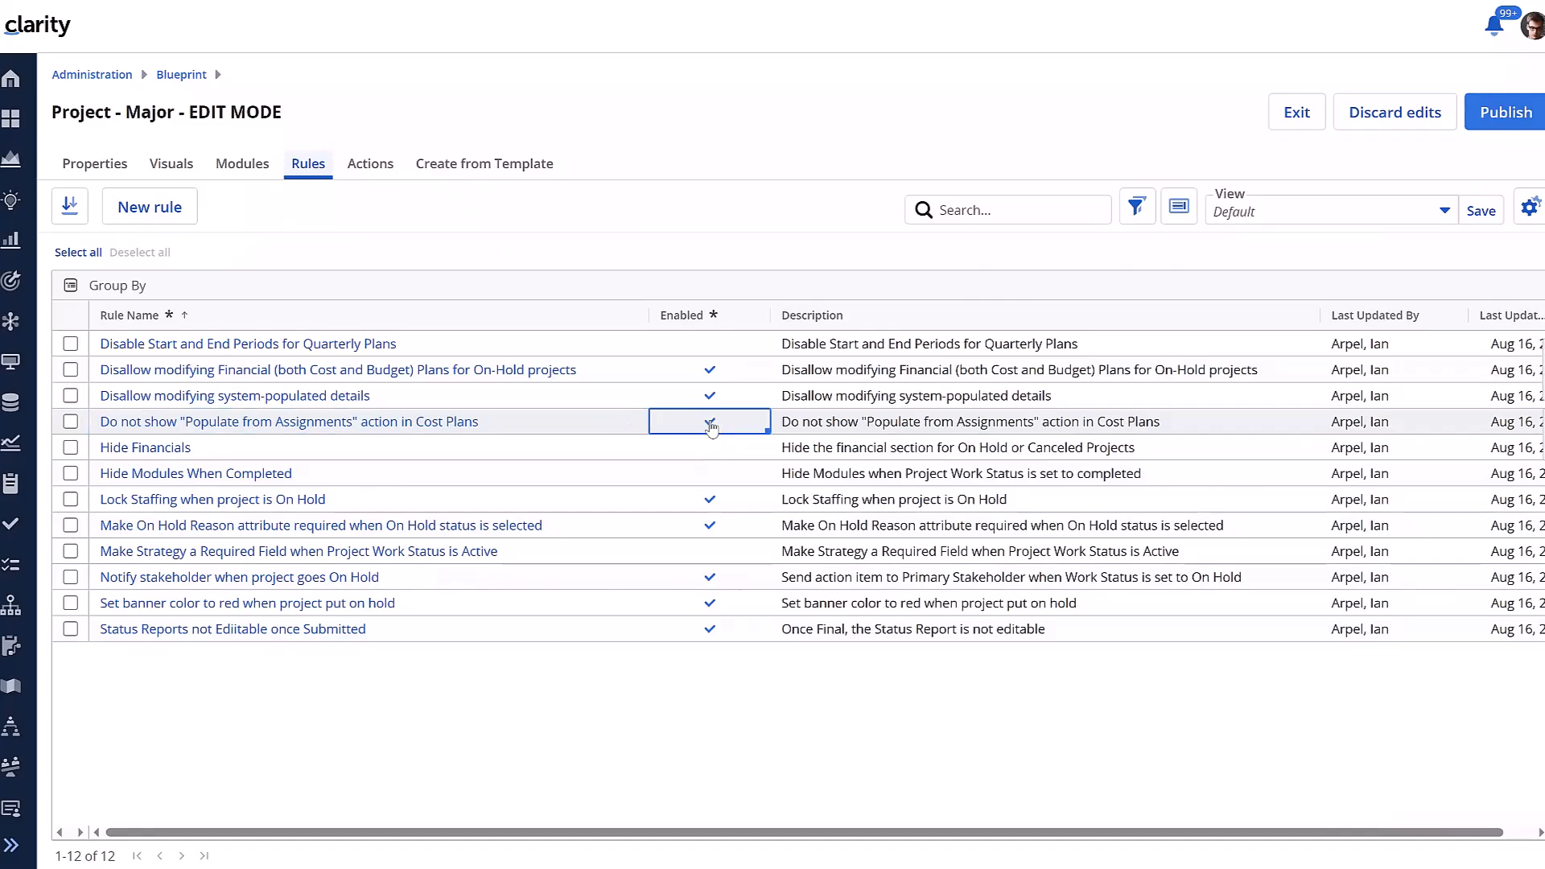
{"action": "left_click", "coordinate": [1487, 117]}
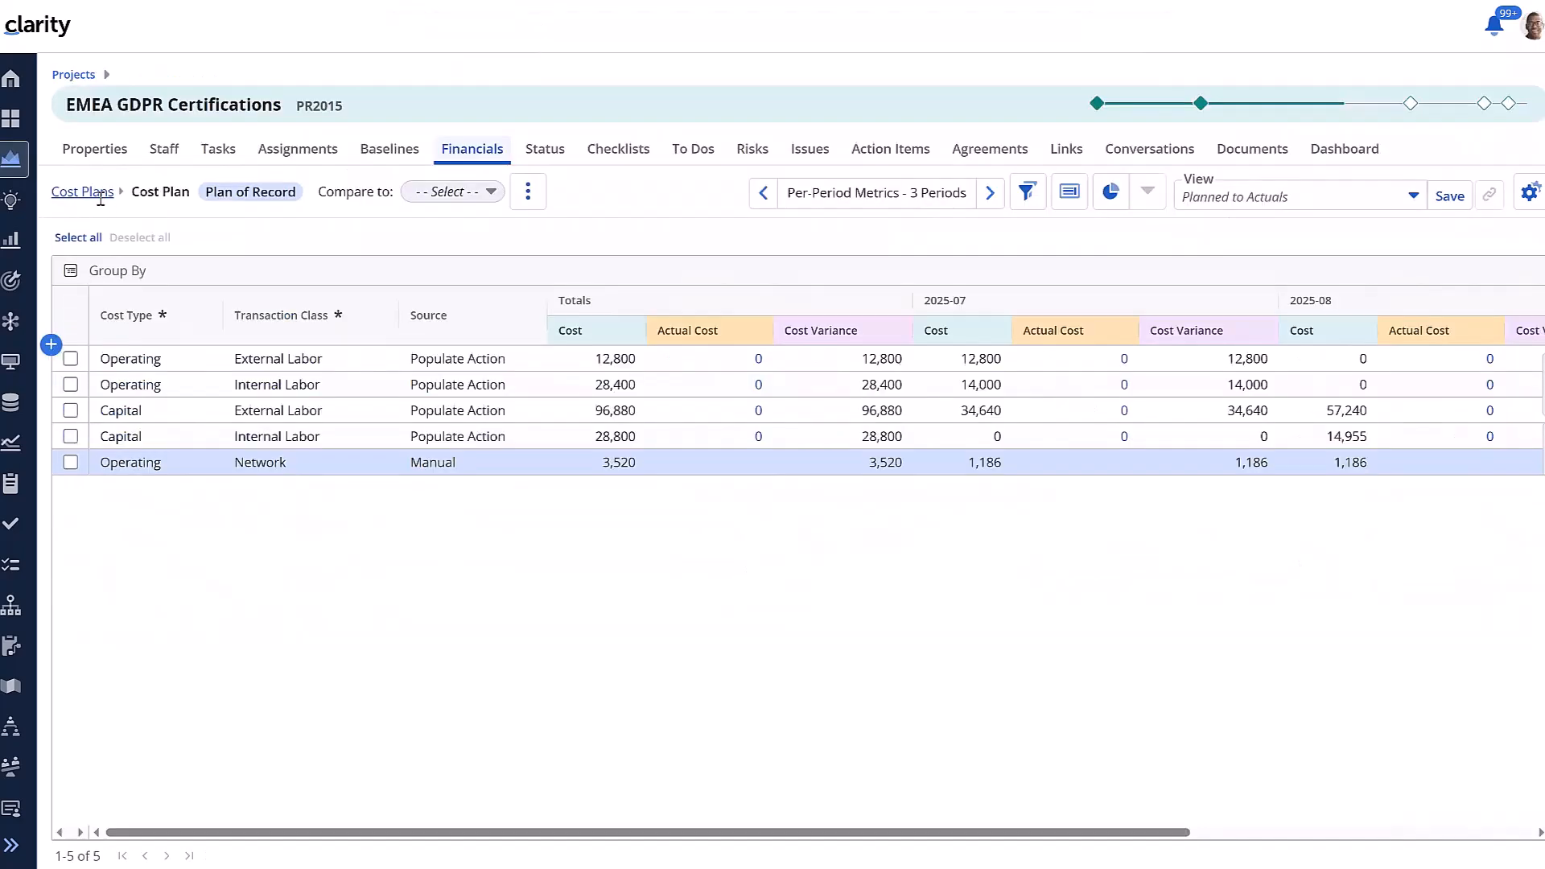
Reopen the project's cost plan and check its actions menu
{"action": "left_click", "coordinate": [101, 197]}
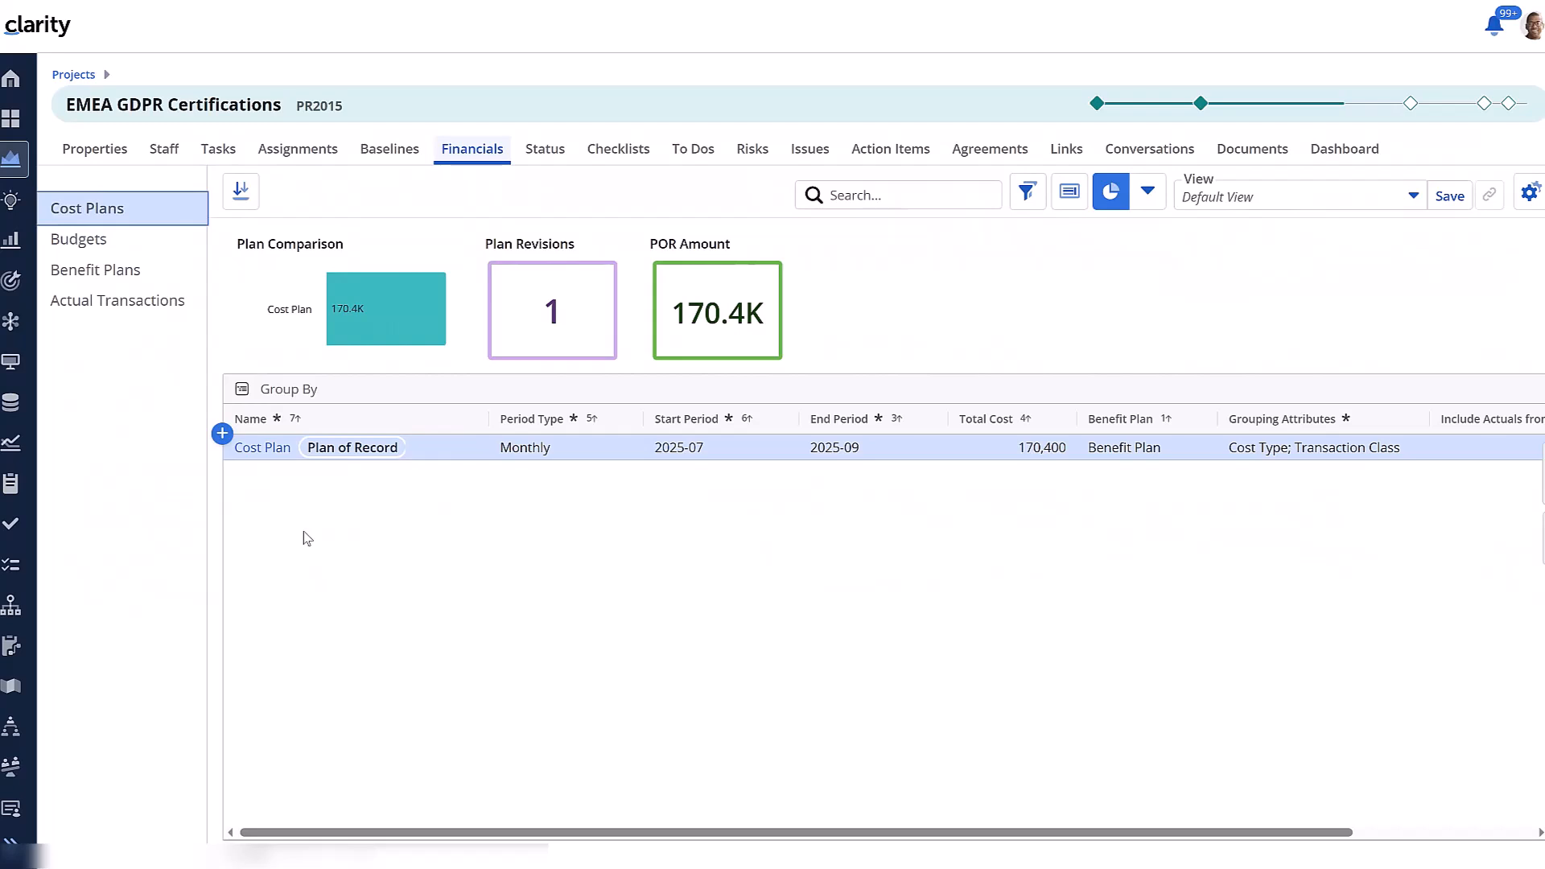
{"action": "left_click", "coordinate": [280, 450]}
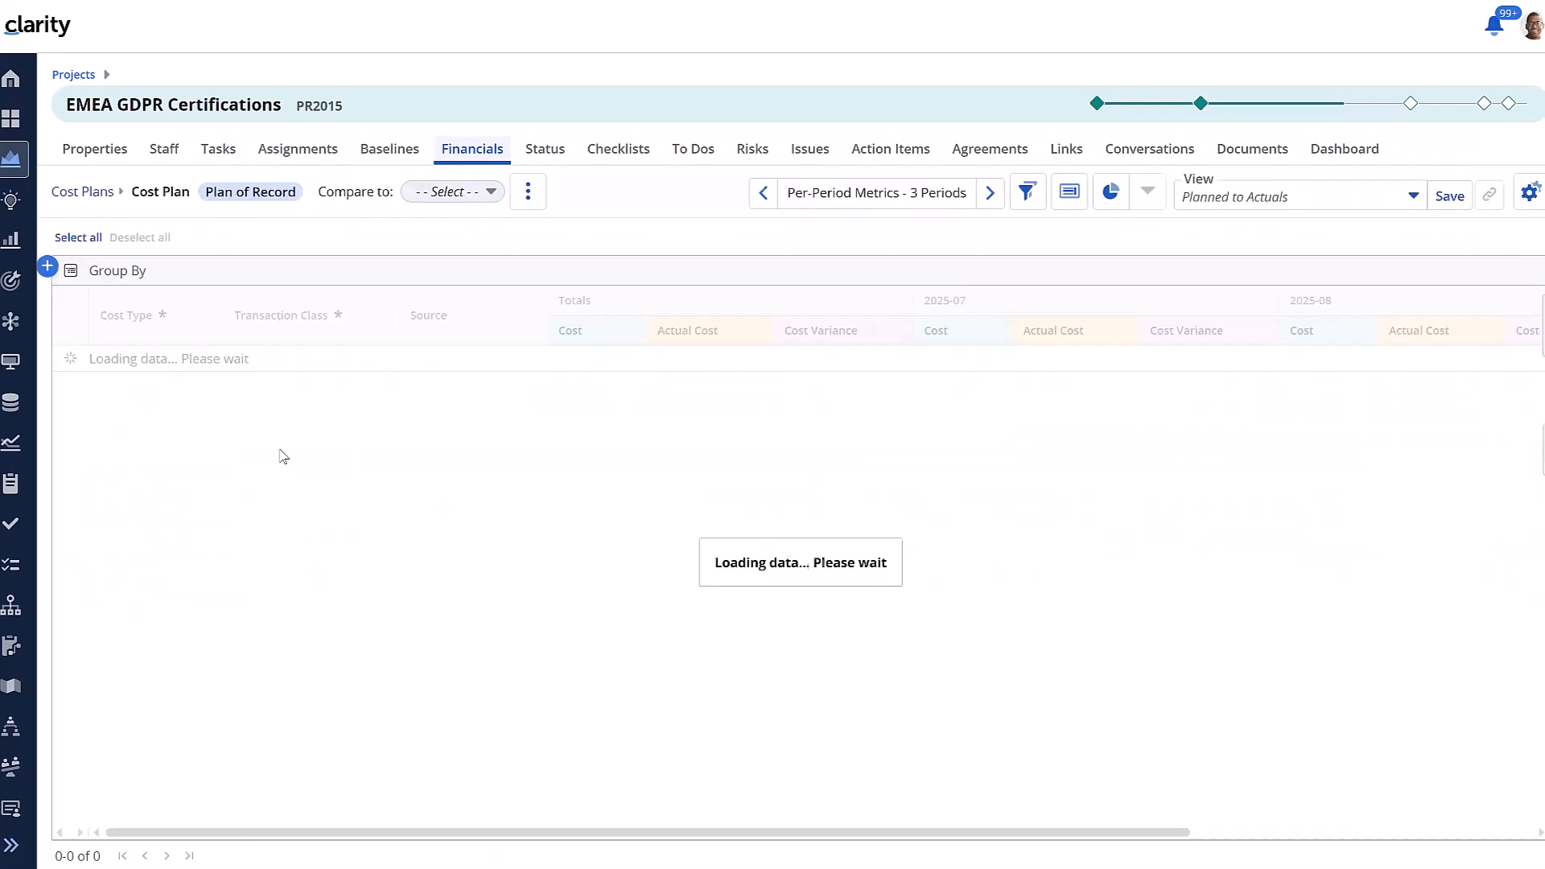
{"action": "left_click", "coordinate": [531, 197]}
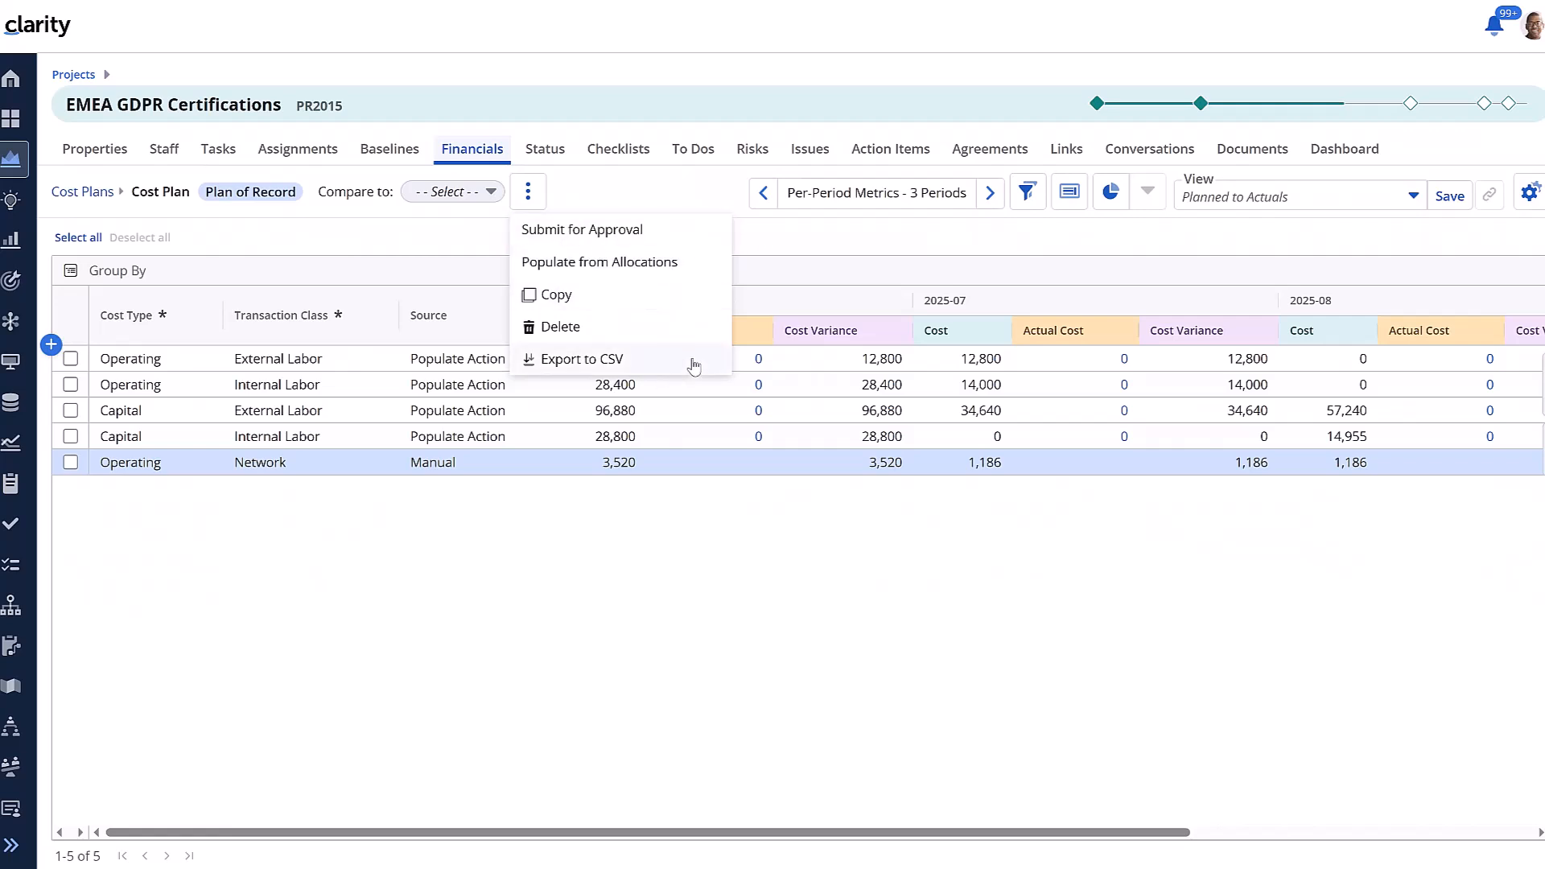
{"action": "left_click", "coordinate": [610, 535]}
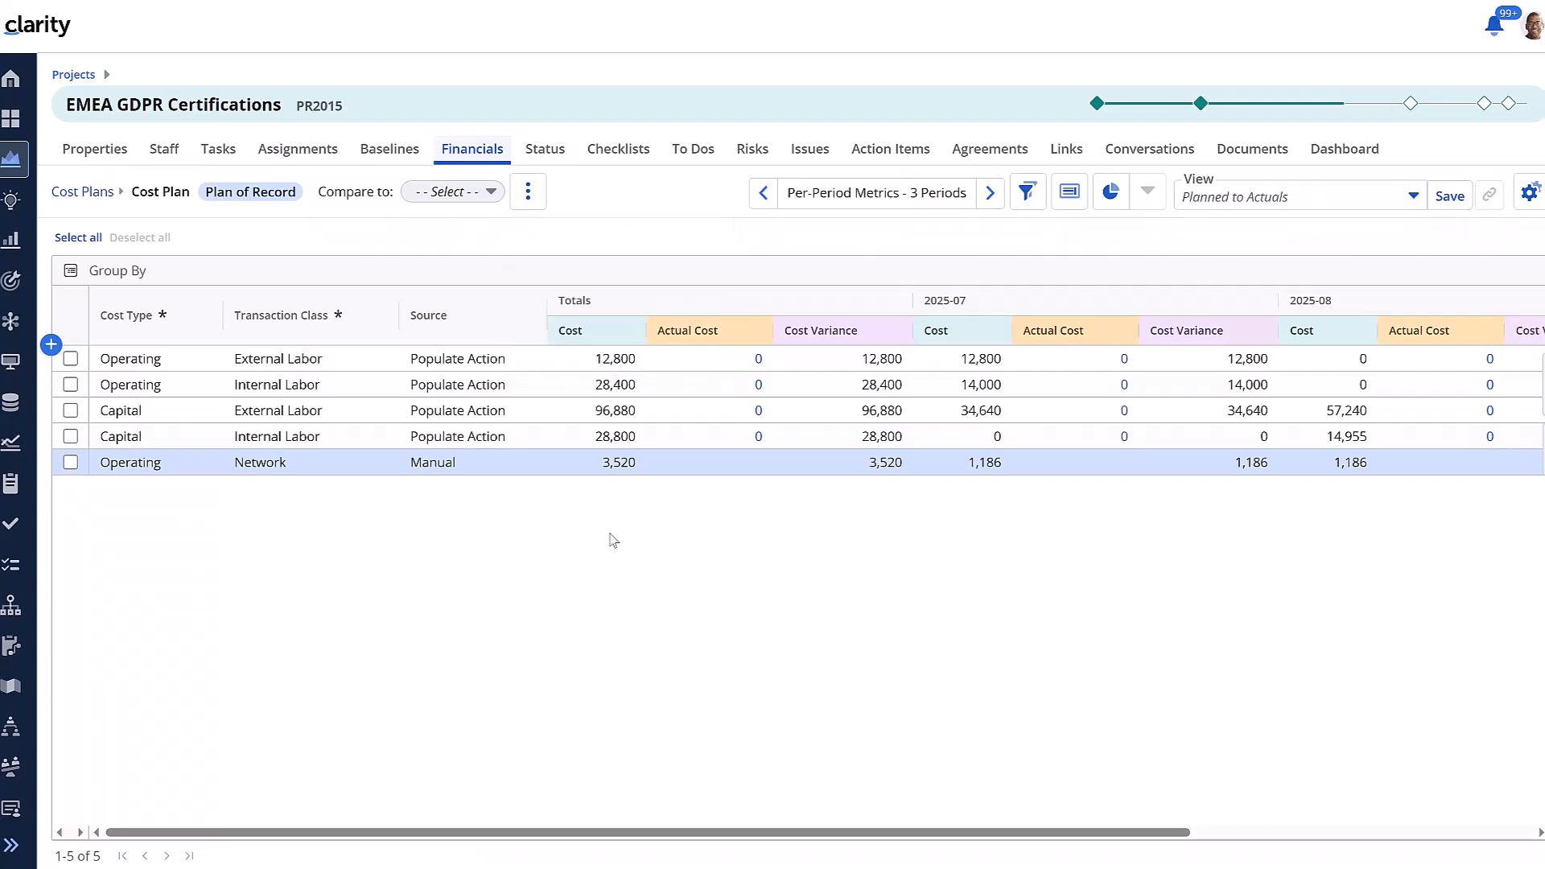